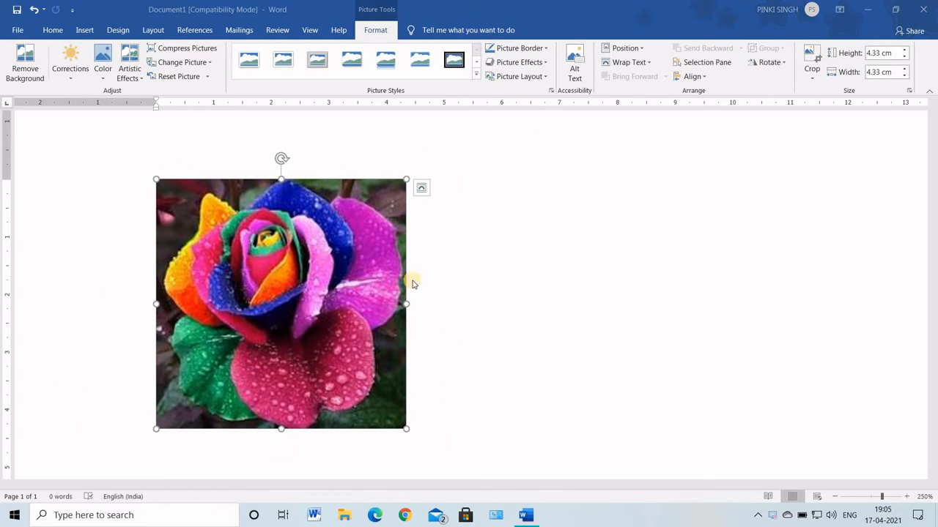
Step: Apply the first picture effect preset in the third row to the rose picture
click(545, 64)
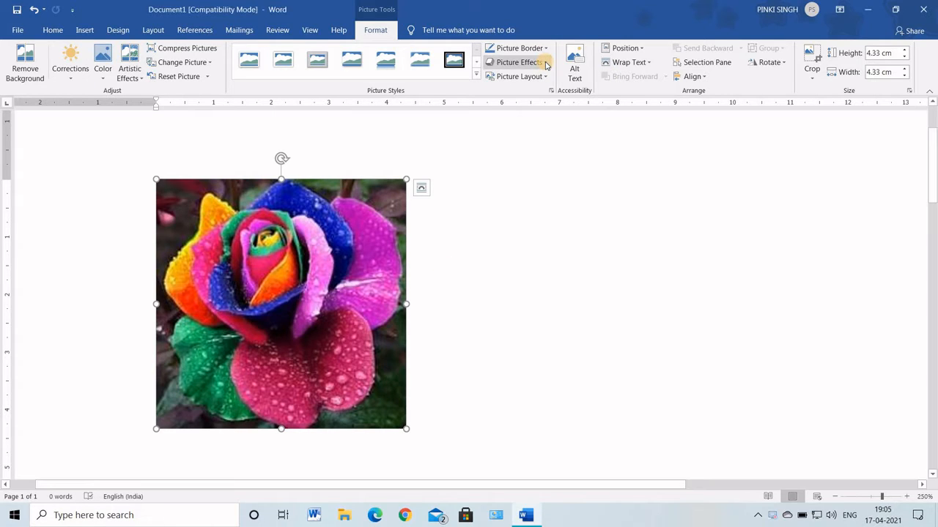
click(545, 64)
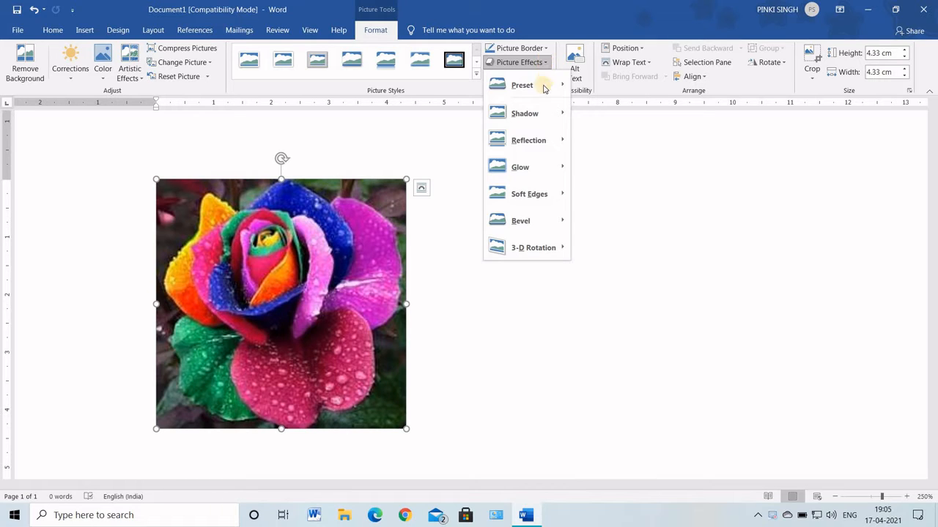
mouse_move(561, 88)
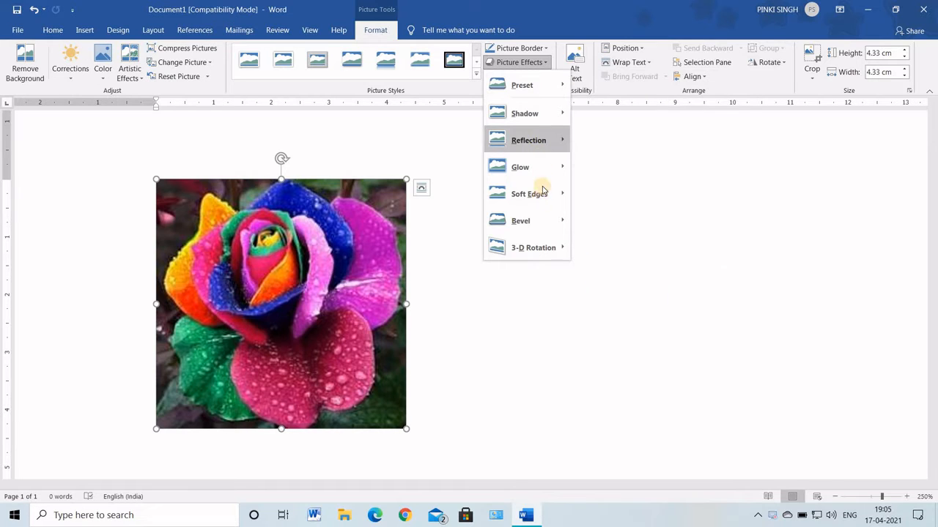
mouse_move(563, 150)
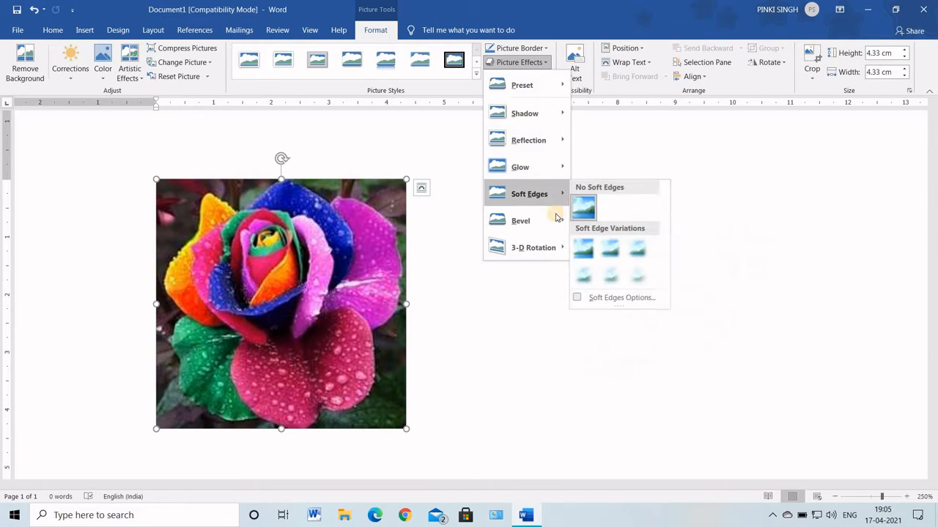
mouse_move(548, 233)
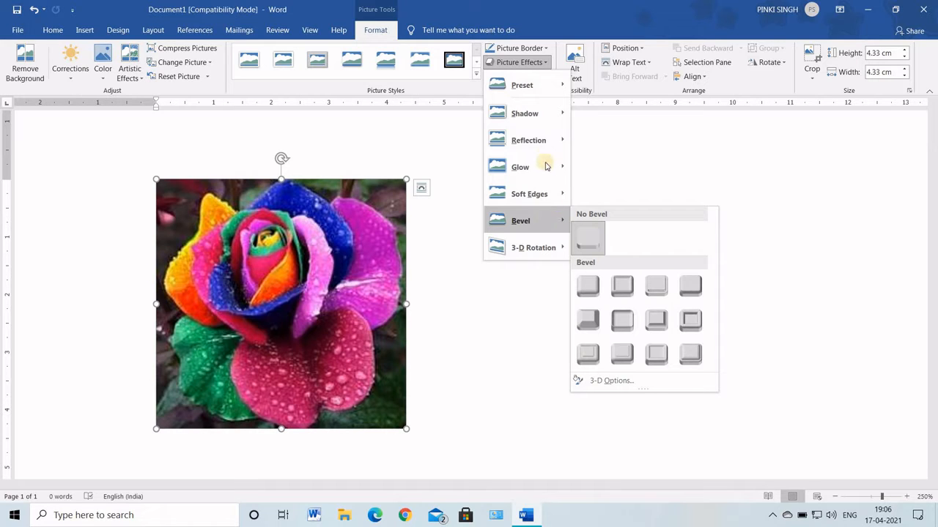
mouse_move(532, 92)
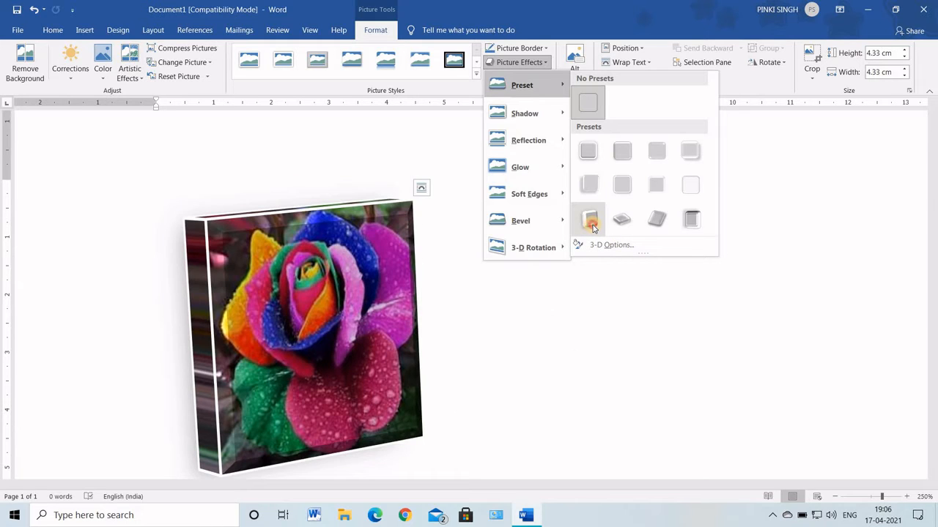
click(592, 228)
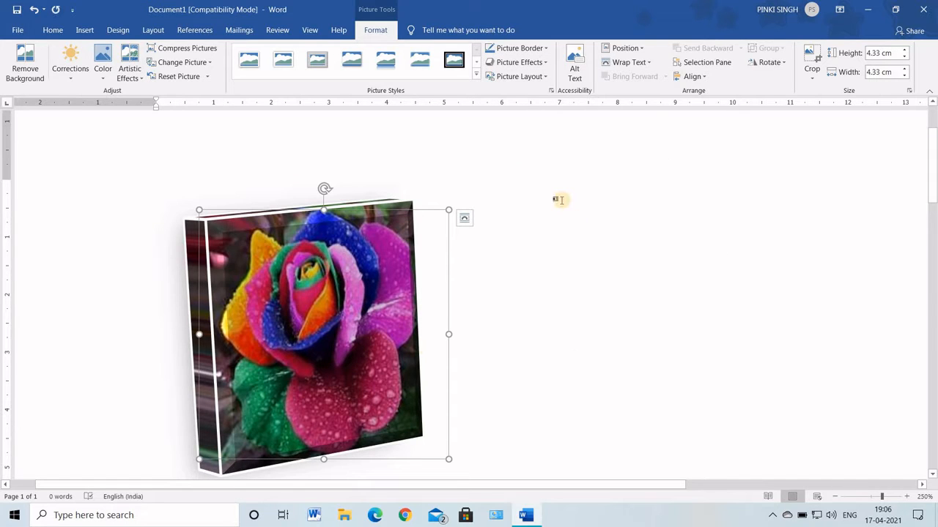
Step: Open the picture's 3-D options and set the top bevel to the second style in the first row
click(545, 63)
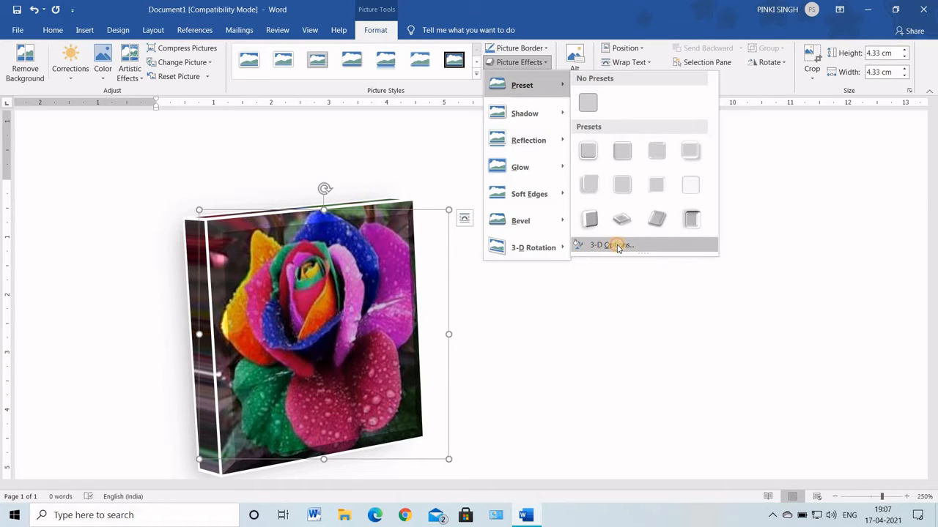
click(618, 246)
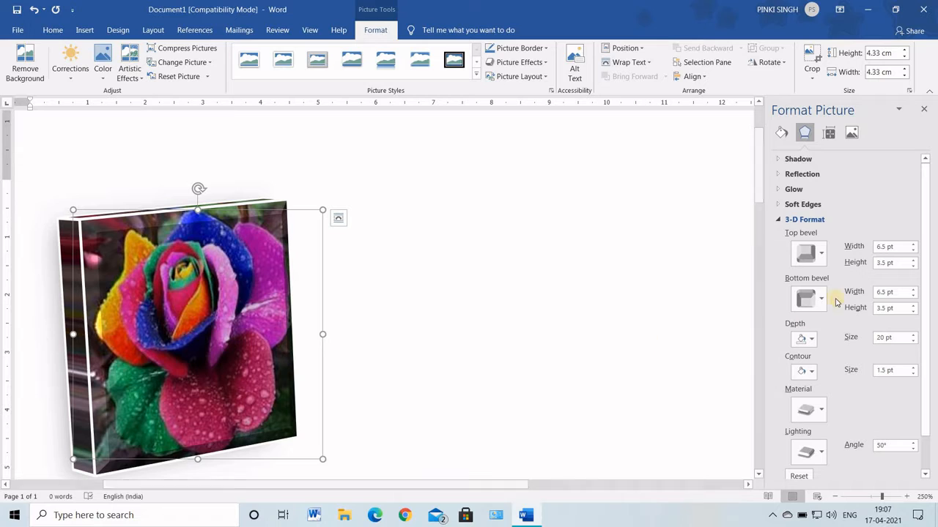
click(821, 260)
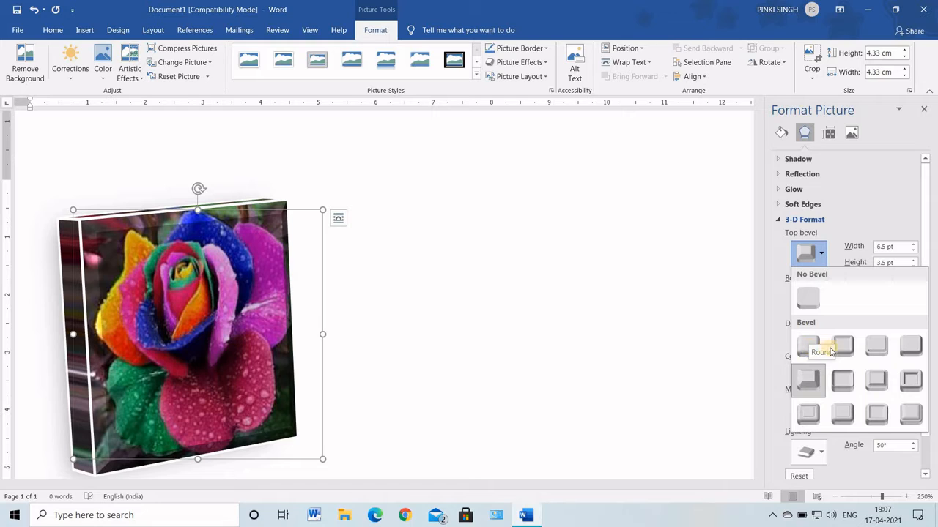
click(851, 351)
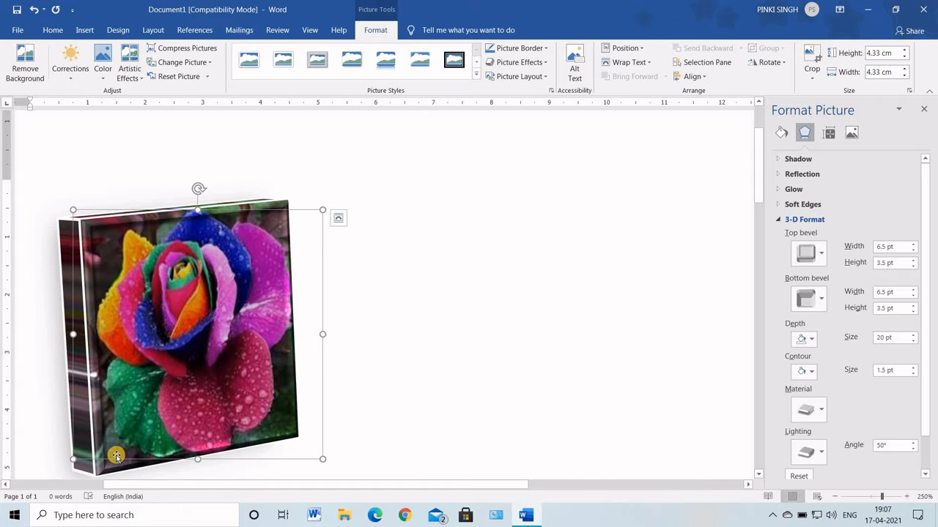
Step: Try the fourth and then the second bevel style of the second row as the picture's top bevel
click(821, 254)
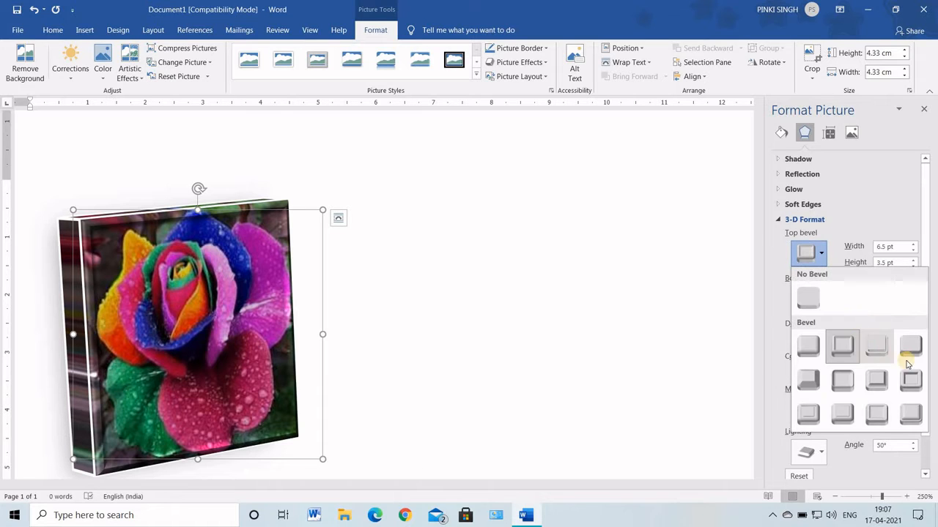
click(912, 378)
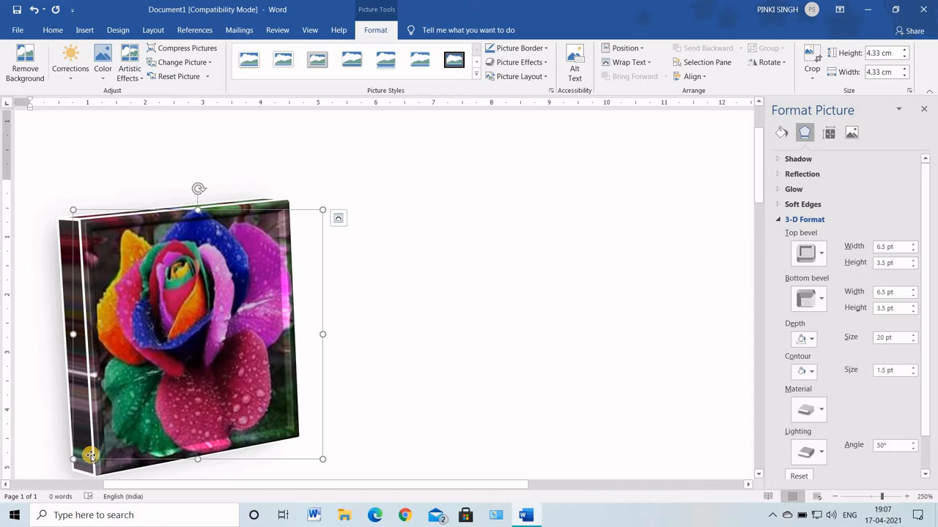
click(820, 255)
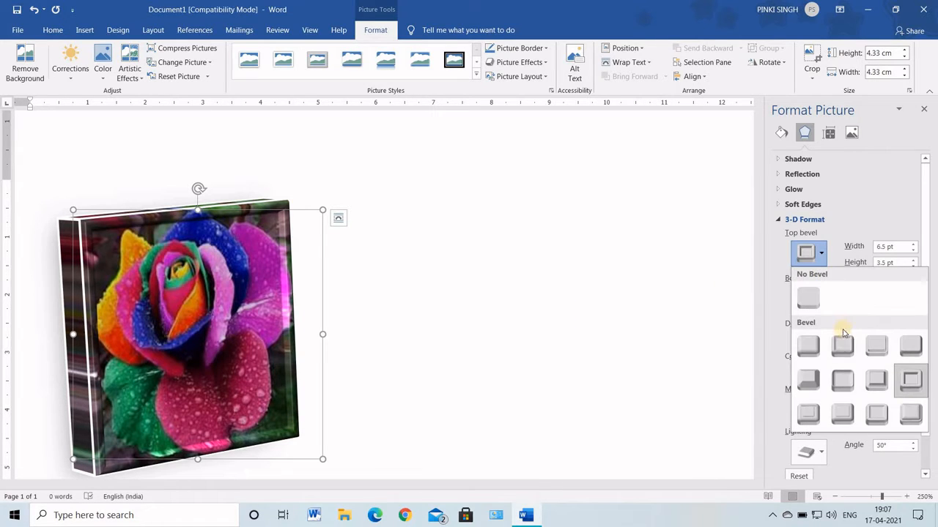
click(851, 382)
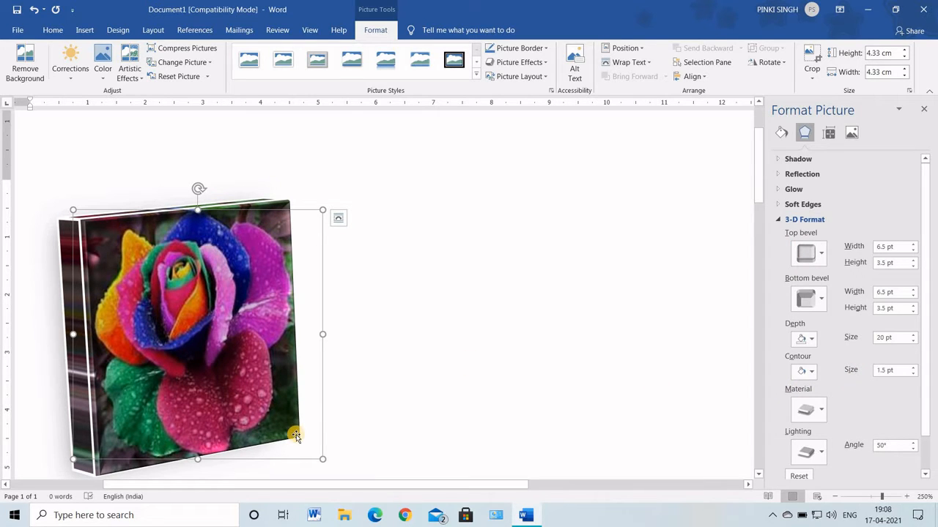
Step: Compare the first row's second bevel style with the second row's fourth style as the picture's top bevel
scroll(364, 314, up, 3)
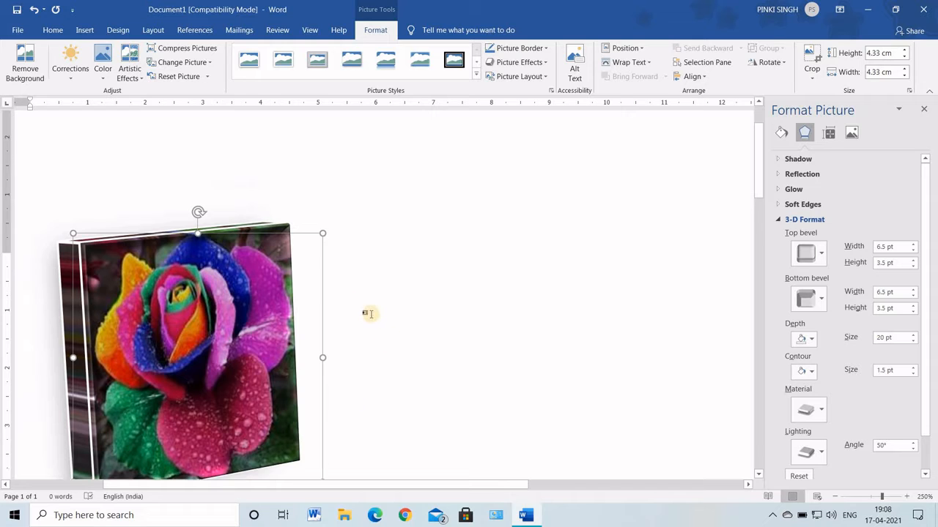
scroll(137, 296, down, 4)
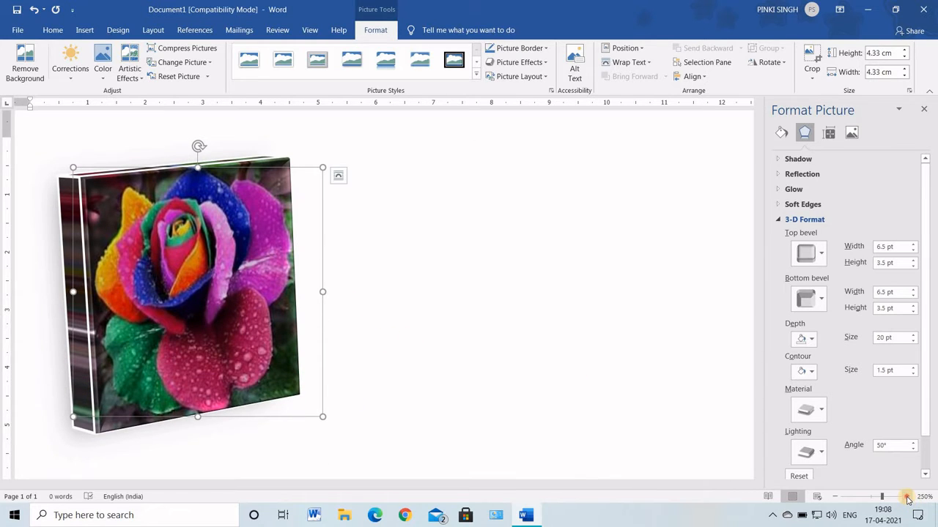
click(907, 498)
click(906, 497)
click(907, 497)
click(907, 497)
click(907, 498)
click(907, 497)
click(906, 497)
click(906, 497)
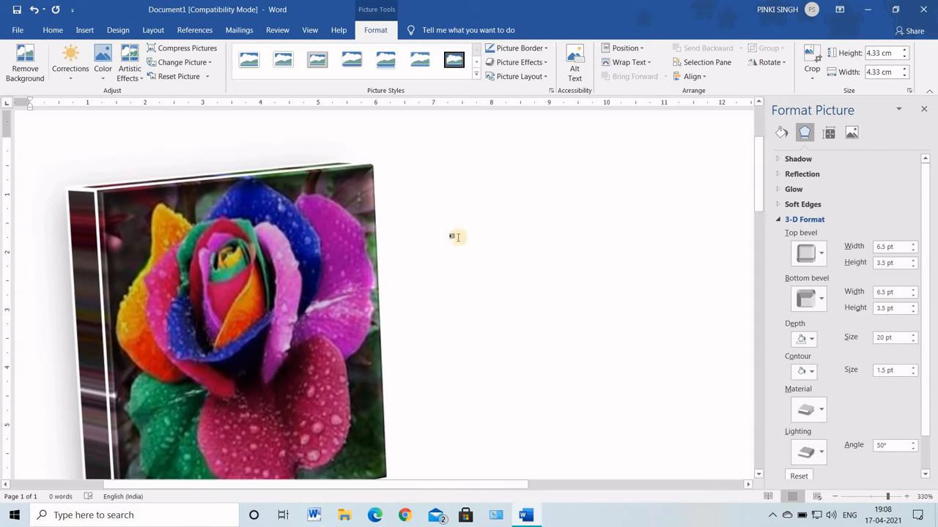
click(822, 256)
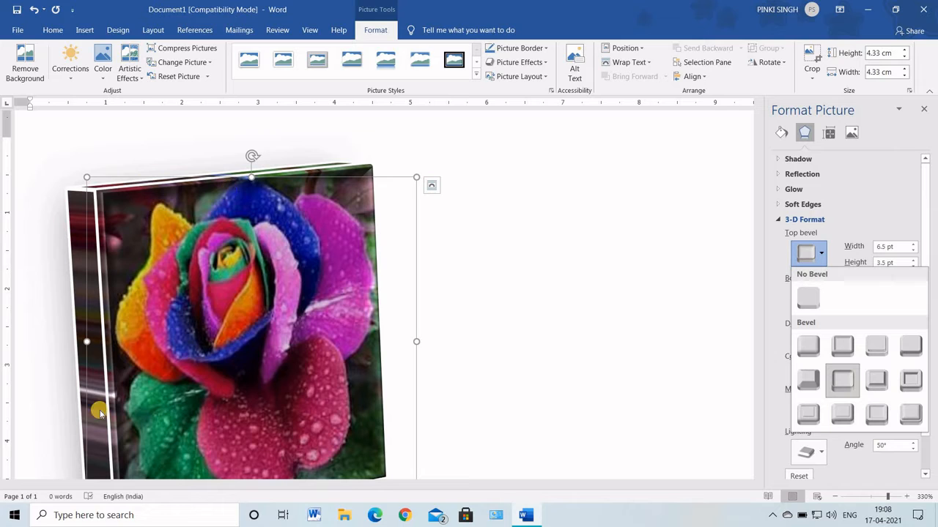
click(843, 350)
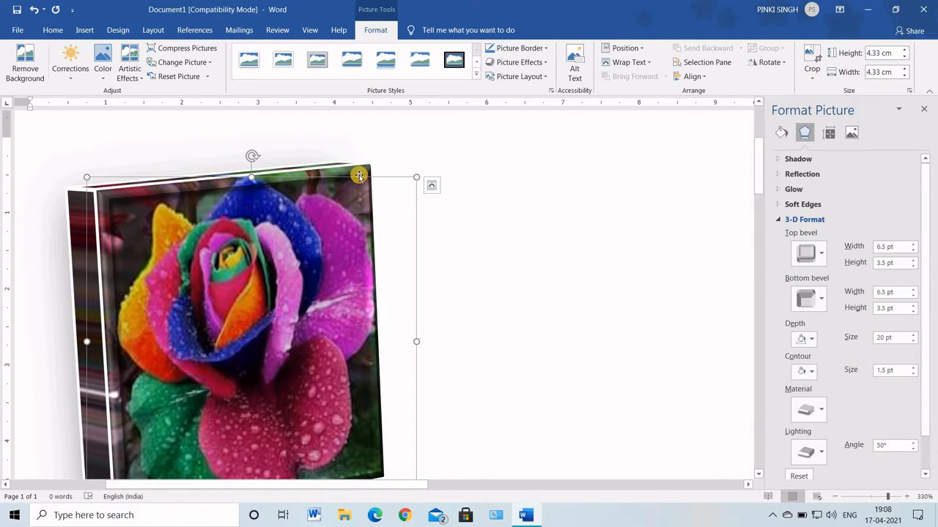
click(822, 254)
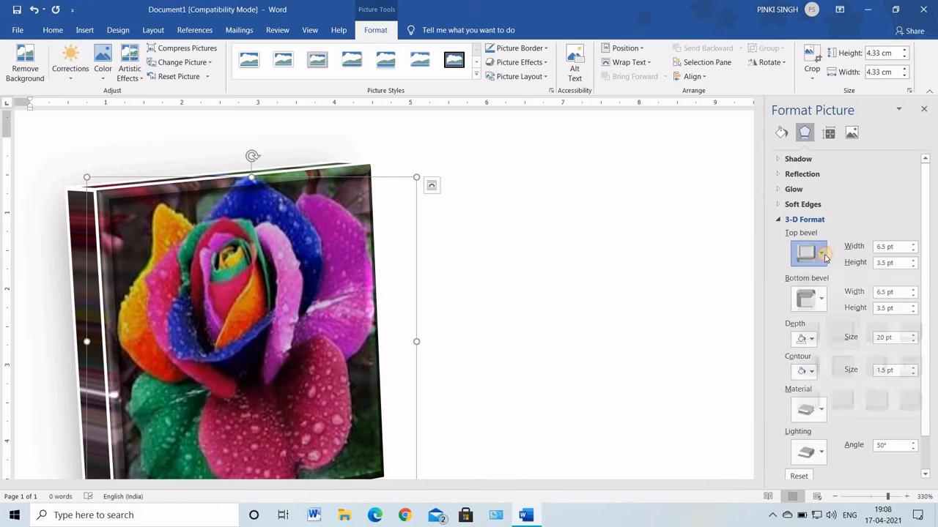
click(903, 383)
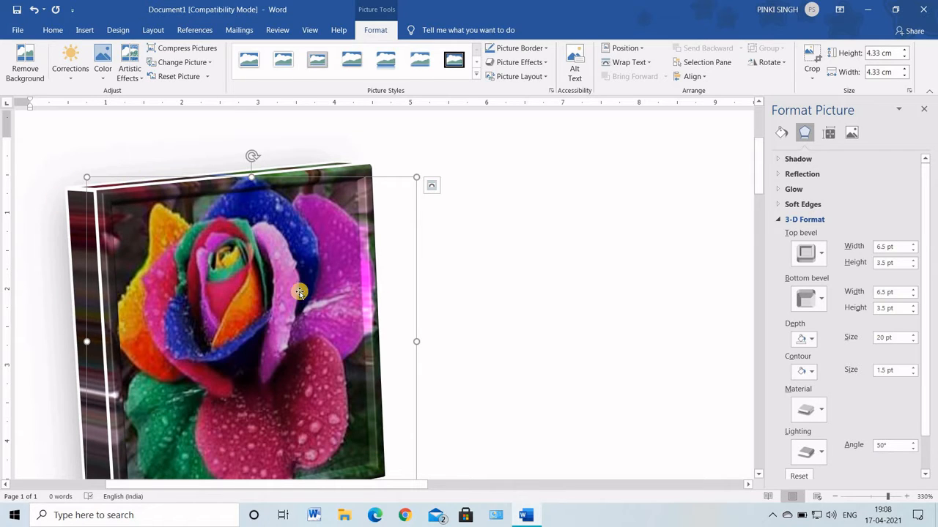
Step: Try the first and then the second bevel style of the second row as the picture's top bevel
click(822, 253)
click(810, 384)
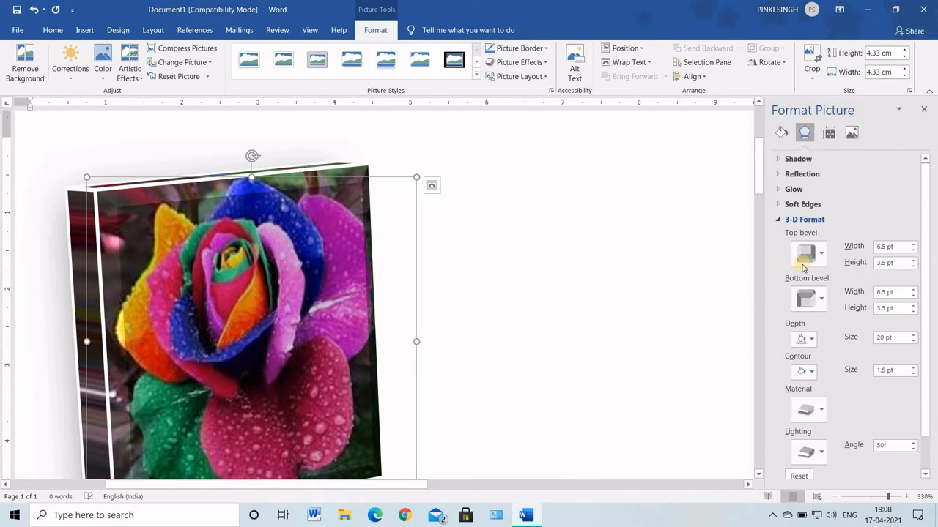
click(823, 256)
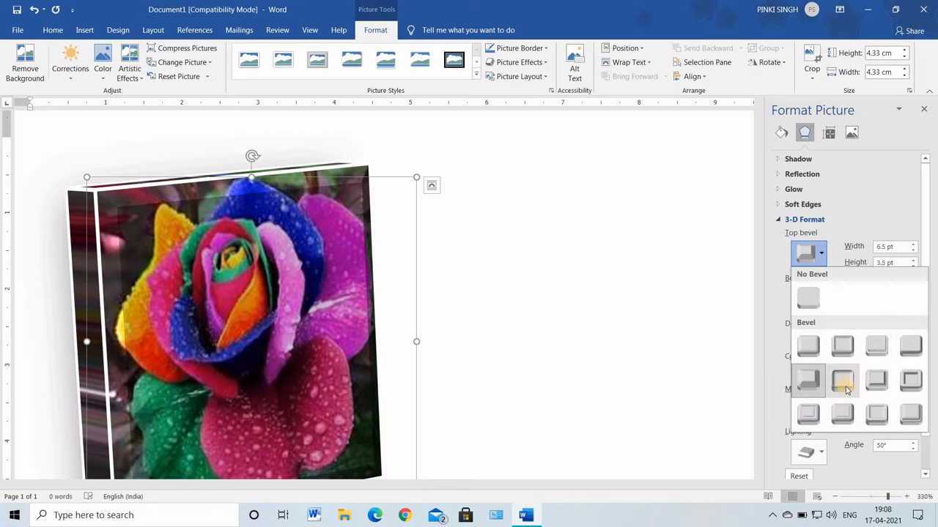
click(845, 389)
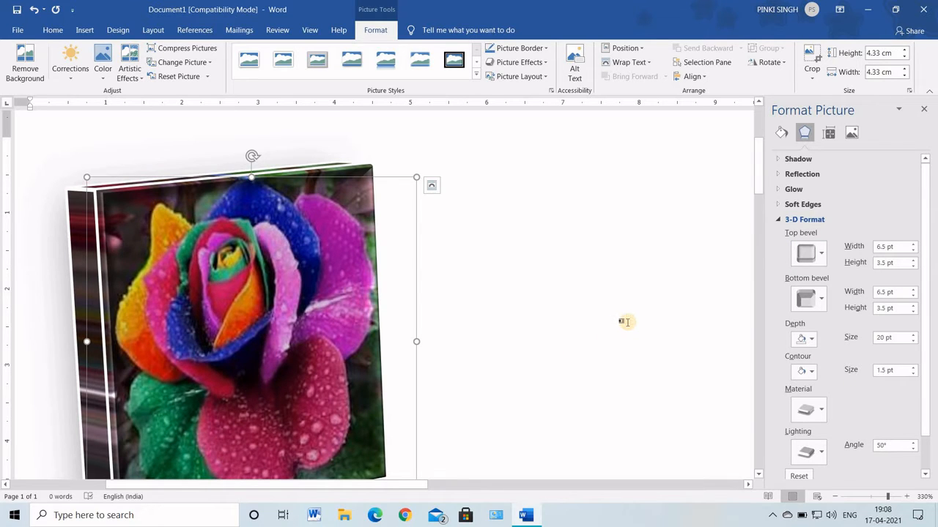
Step: Set the top bevel to the fourth style in the second row and its width to 10 pt
click(801, 251)
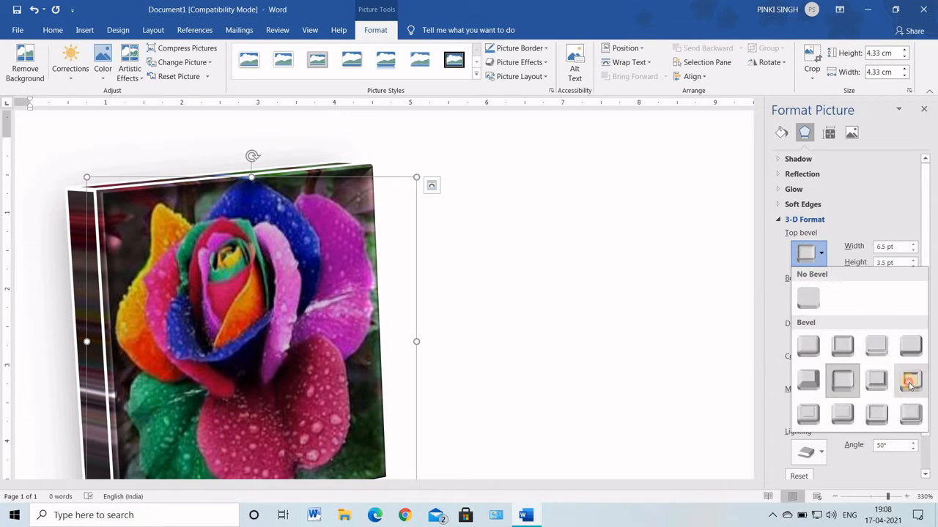
click(910, 375)
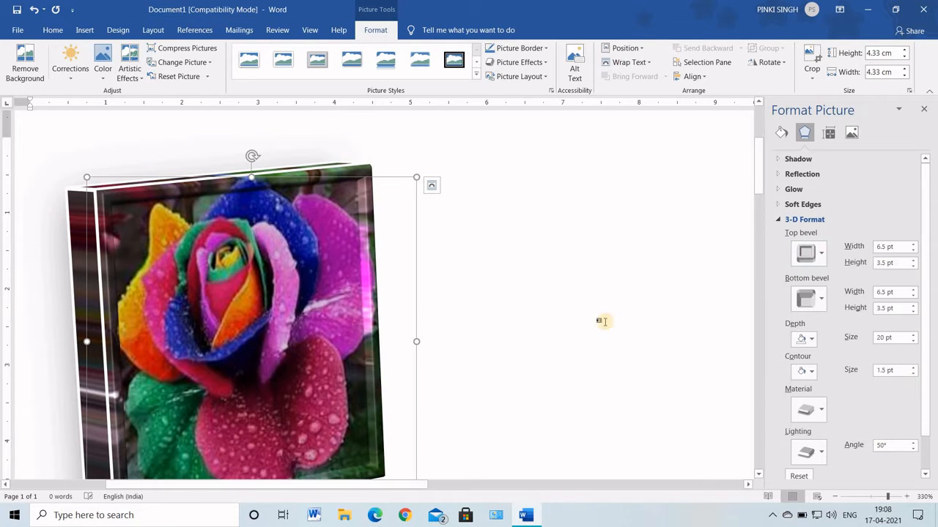
click(913, 244)
click(914, 244)
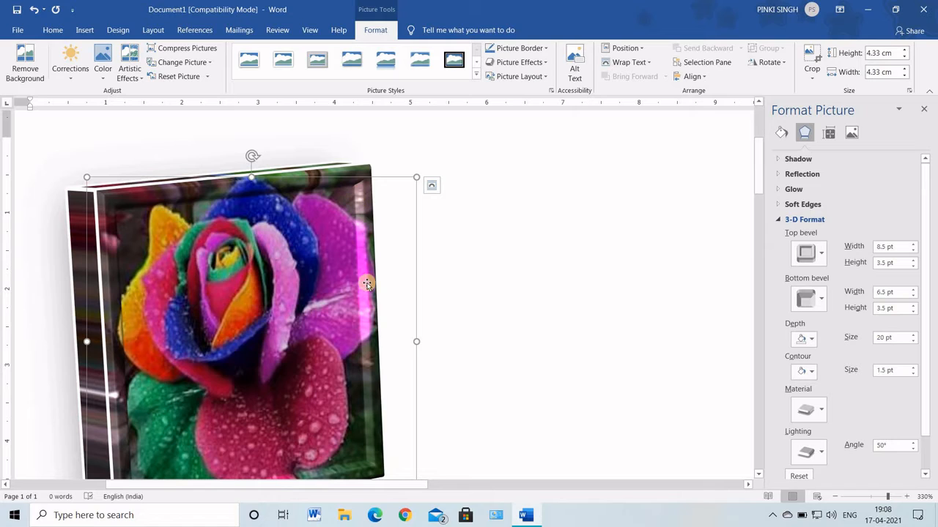
click(914, 245)
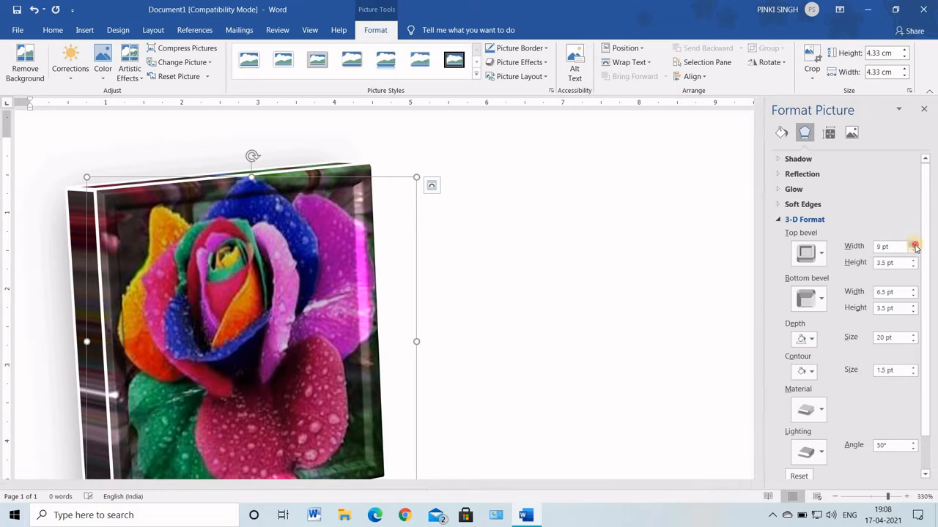
click(914, 244)
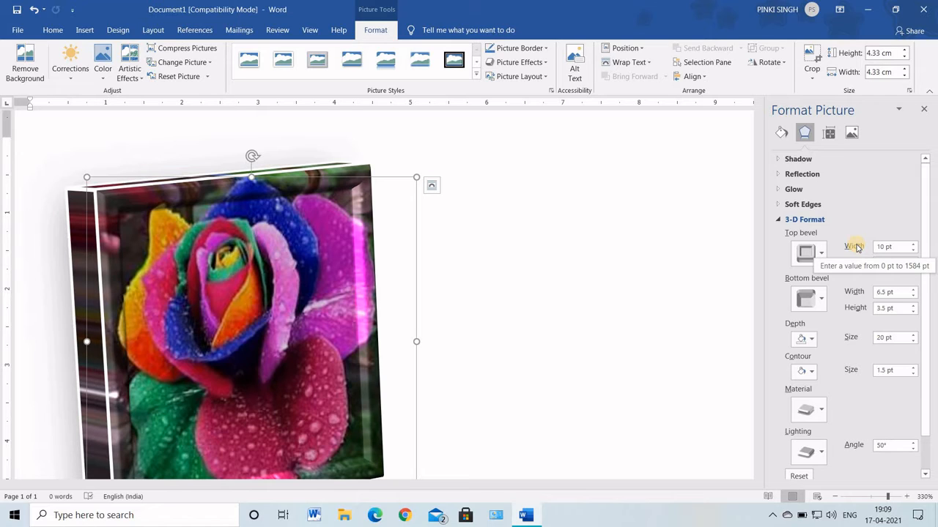
Step: Set the picture's top bevel height to 18 pt and its width to 13 pt
click(913, 271)
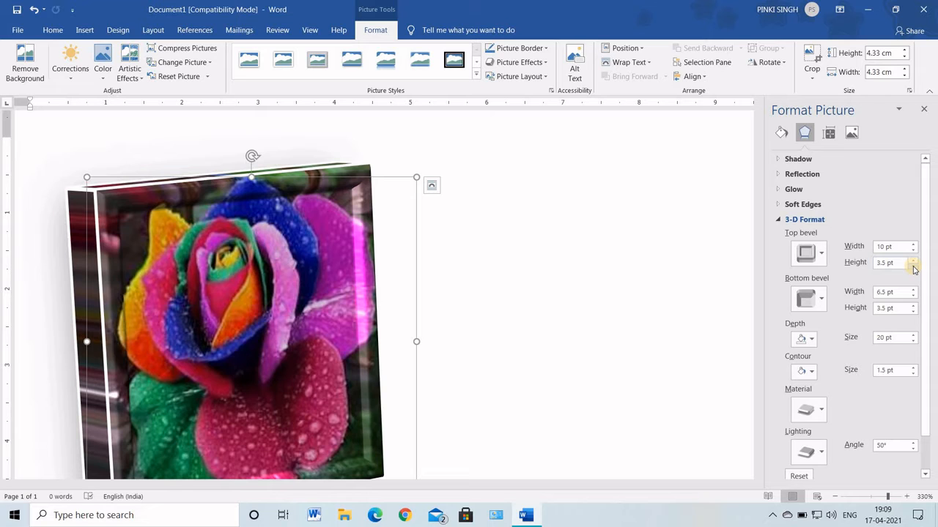
click(913, 260)
click(913, 260)
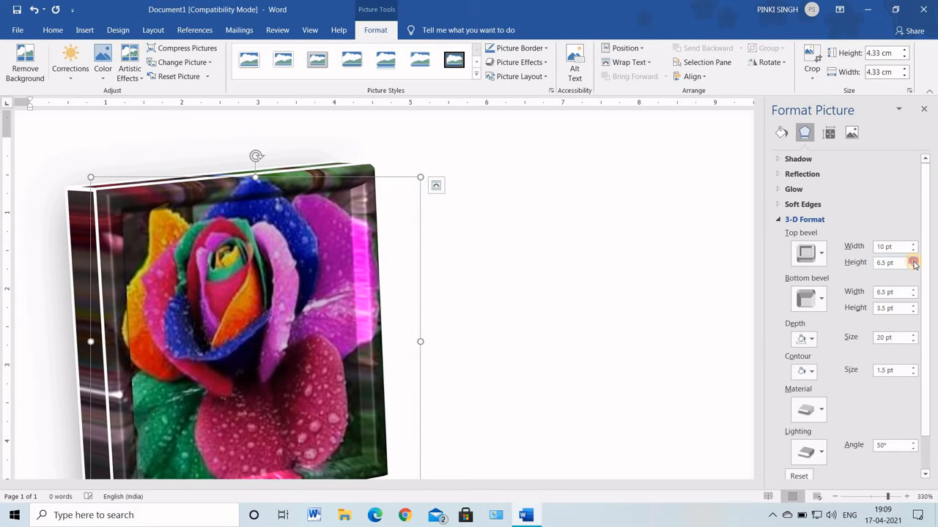
click(913, 260)
click(913, 260)
click(914, 261)
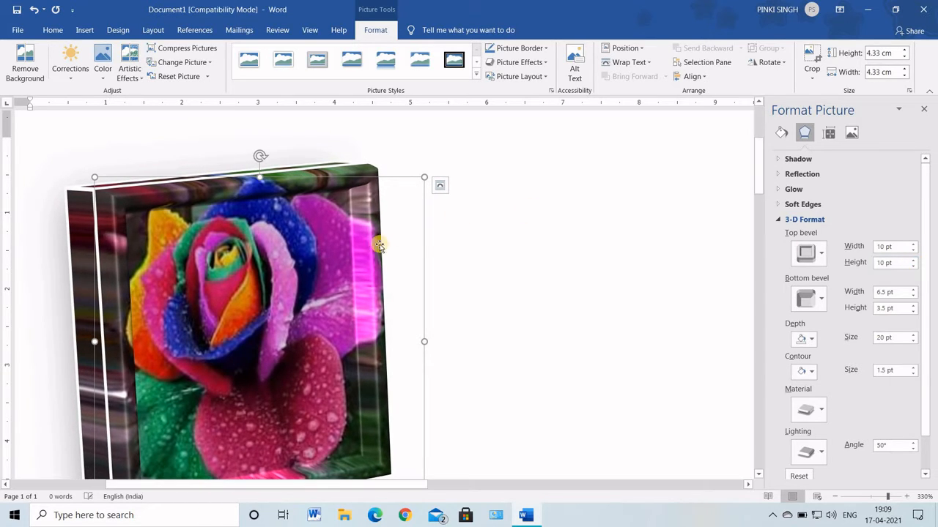
click(914, 260)
click(914, 261)
click(914, 261)
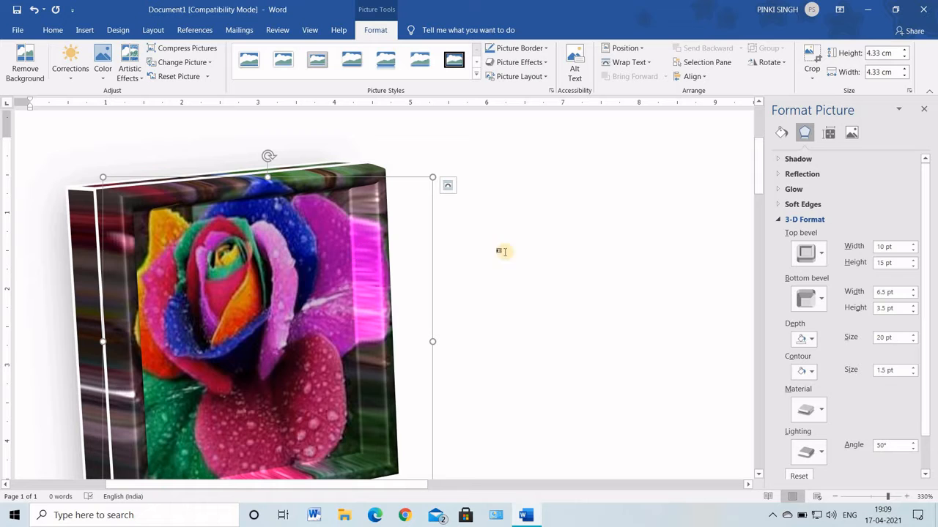
click(914, 261)
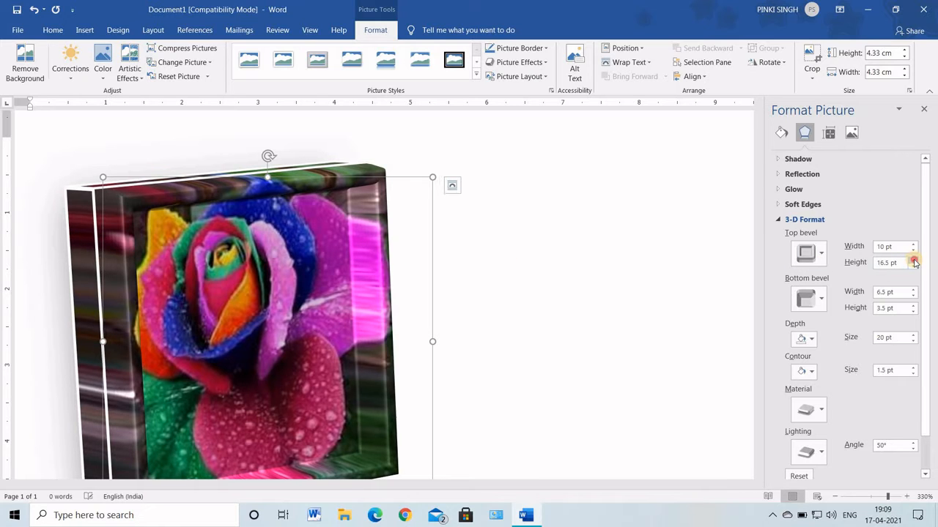
click(915, 261)
click(913, 244)
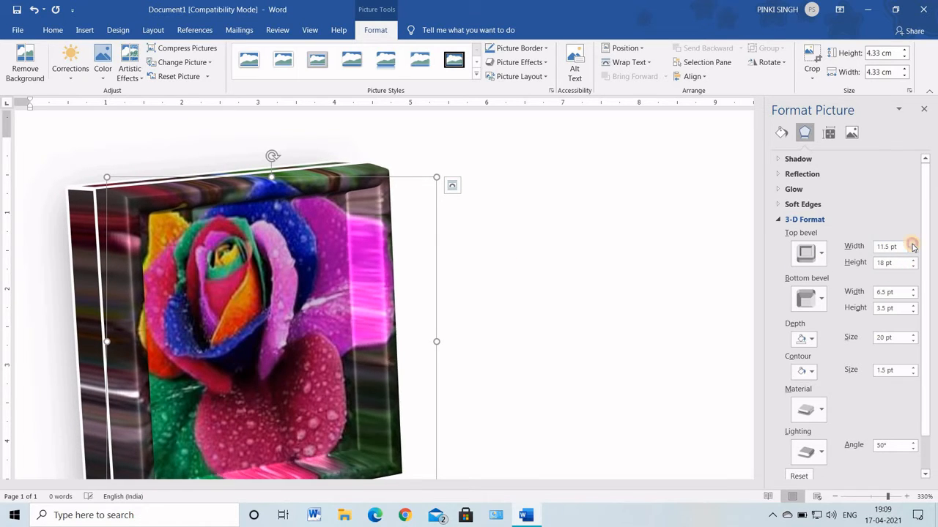
click(912, 244)
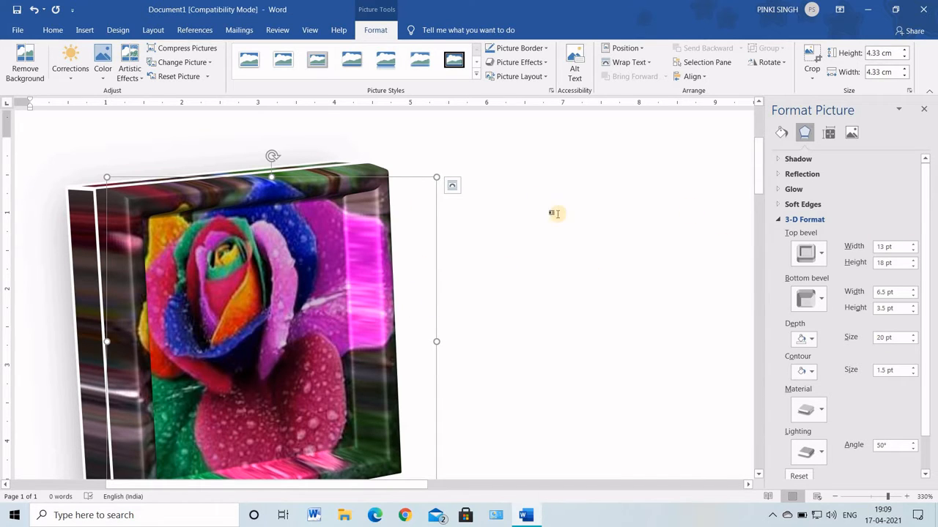
Step: Try the first row's first bevel style as the bottom bevel, and settle on the second row's fourth style
click(824, 300)
click(811, 396)
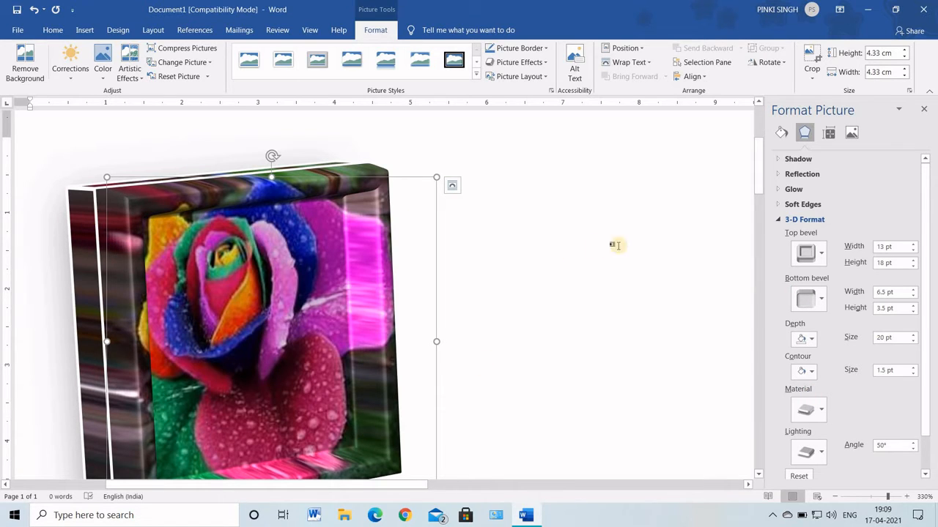
click(816, 301)
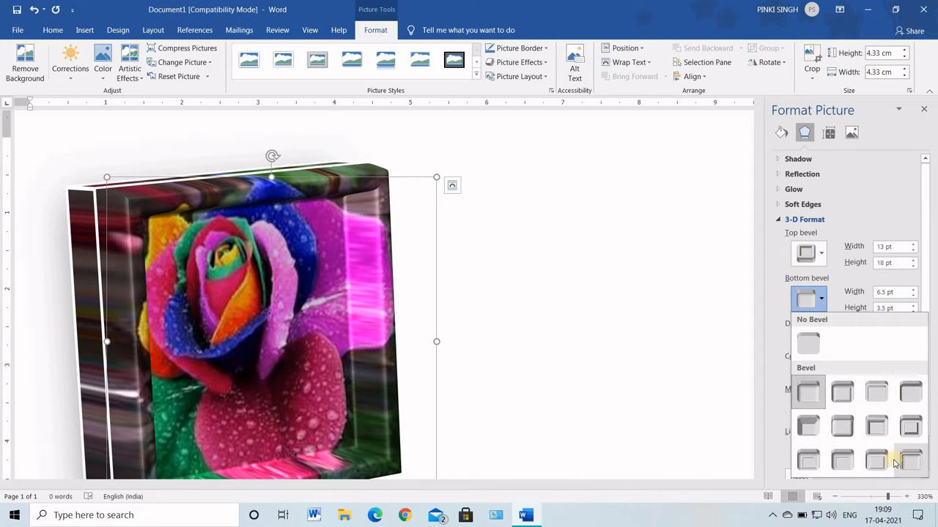
click(909, 428)
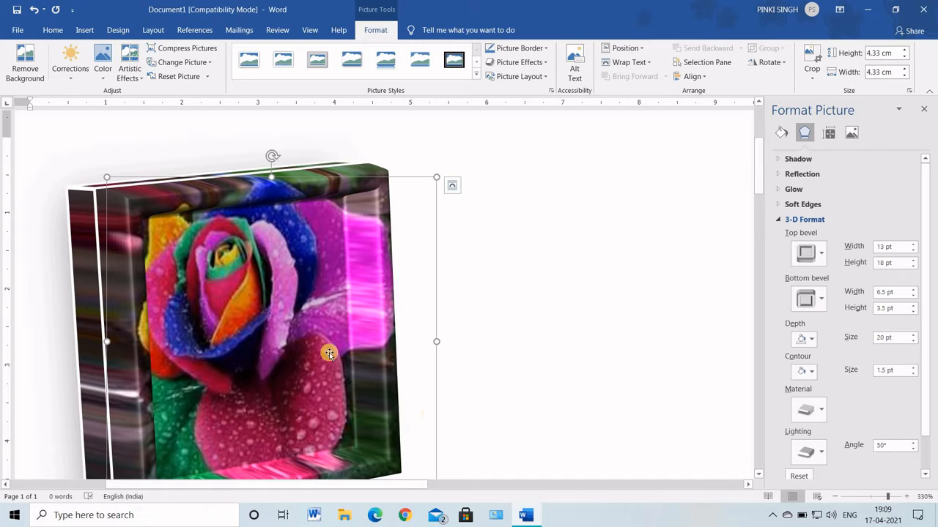
scroll(552, 354, down, 3)
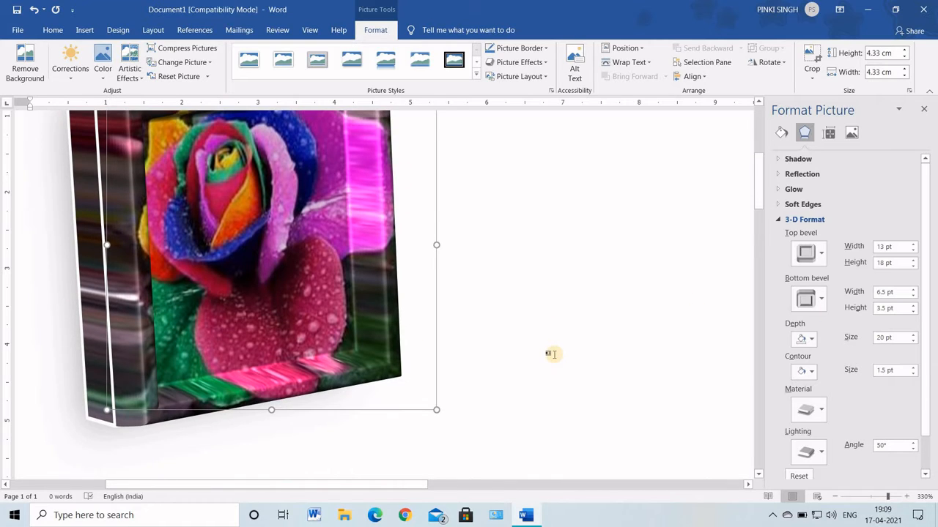
Step: Set the picture's bottom bevel width to 9.5 pt and its height to 15.5 pt
click(914, 290)
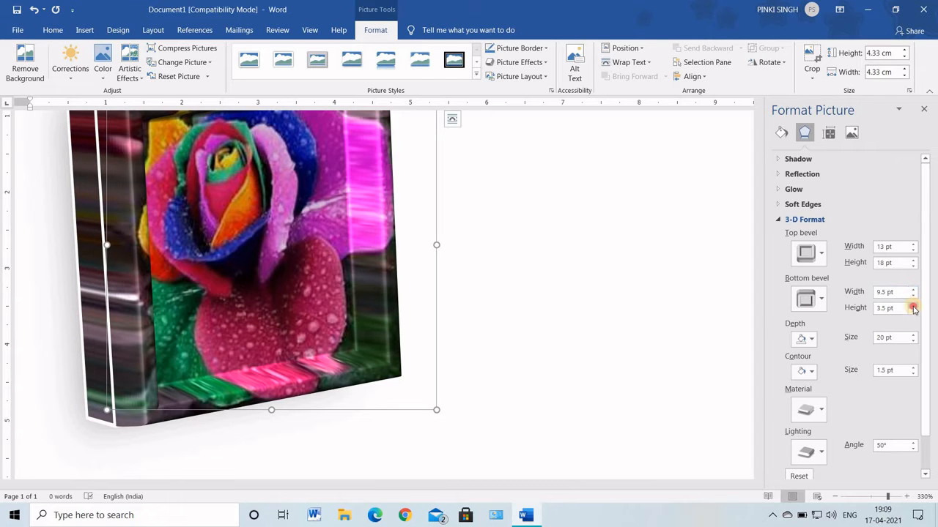
click(913, 306)
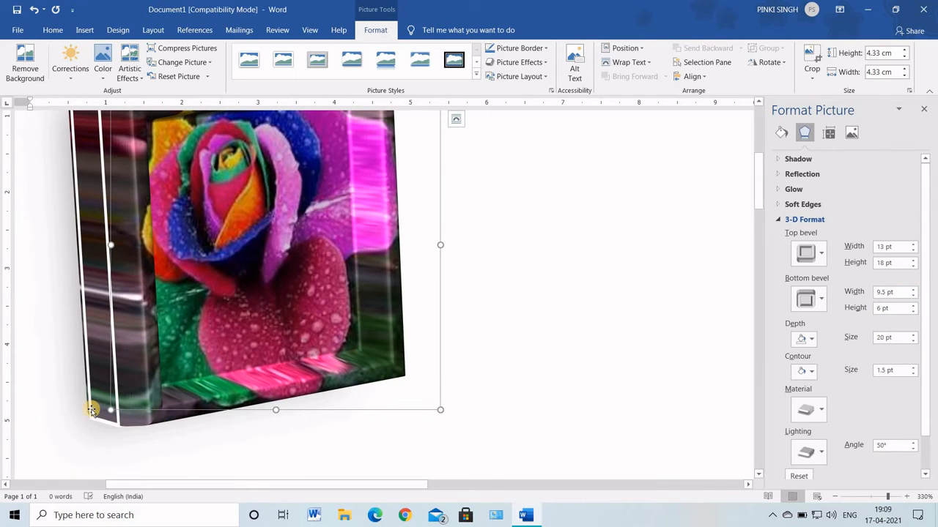
click(914, 305)
click(913, 305)
click(913, 305)
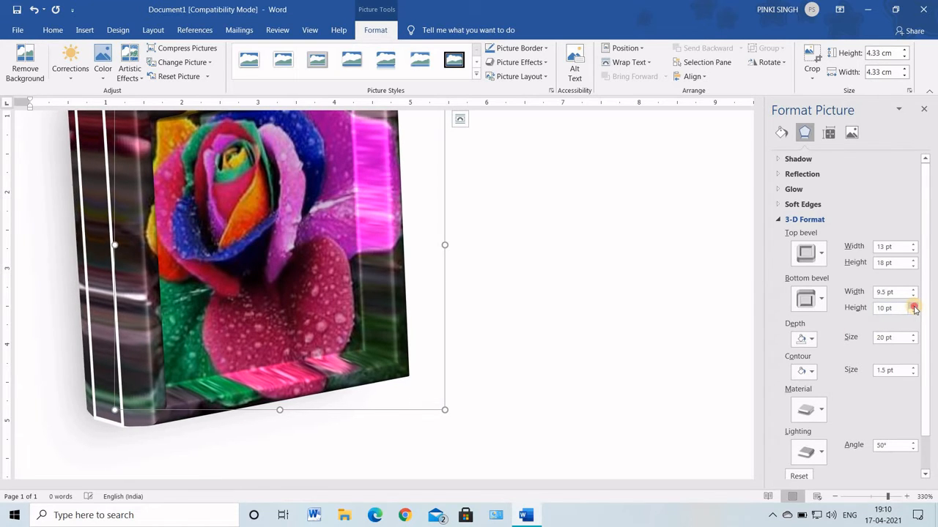
click(913, 305)
click(913, 306)
click(913, 306)
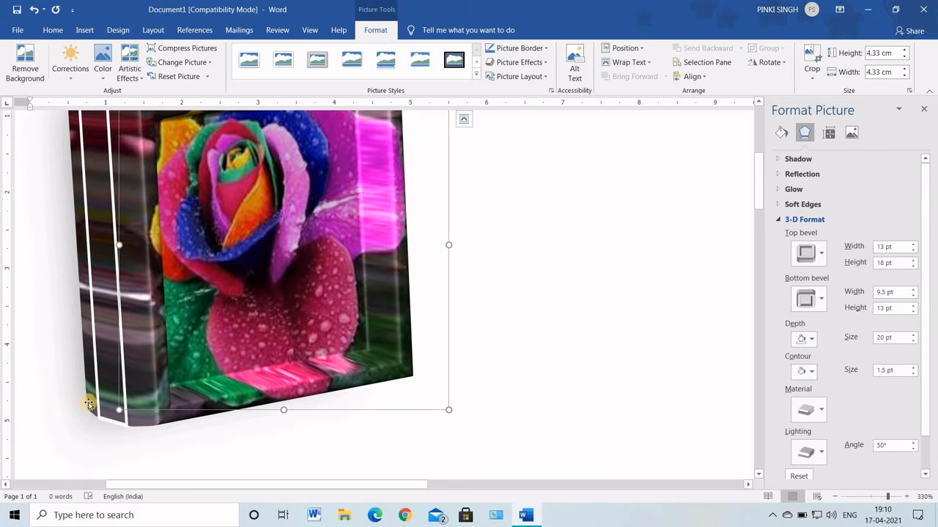
click(914, 305)
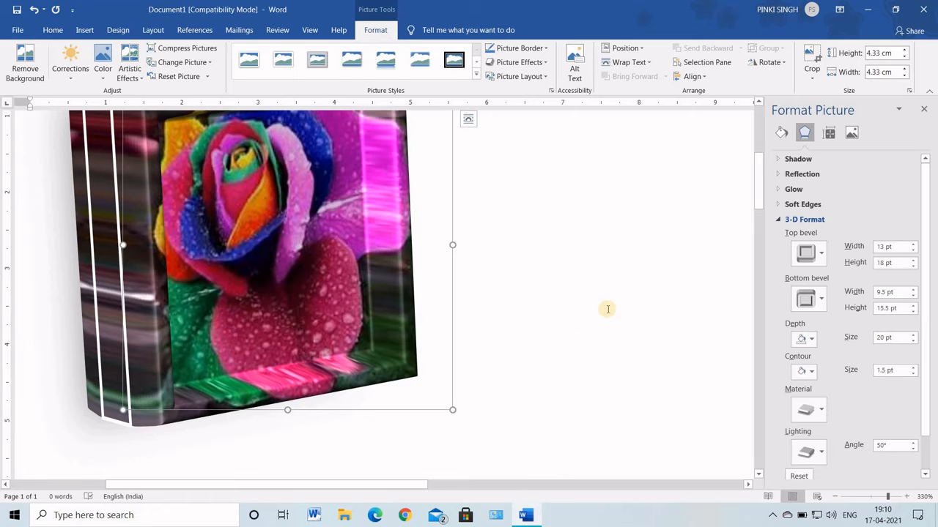
scroll(605, 310, up, 5)
scroll(322, 378, down, 3)
scroll(647, 399, down, 5)
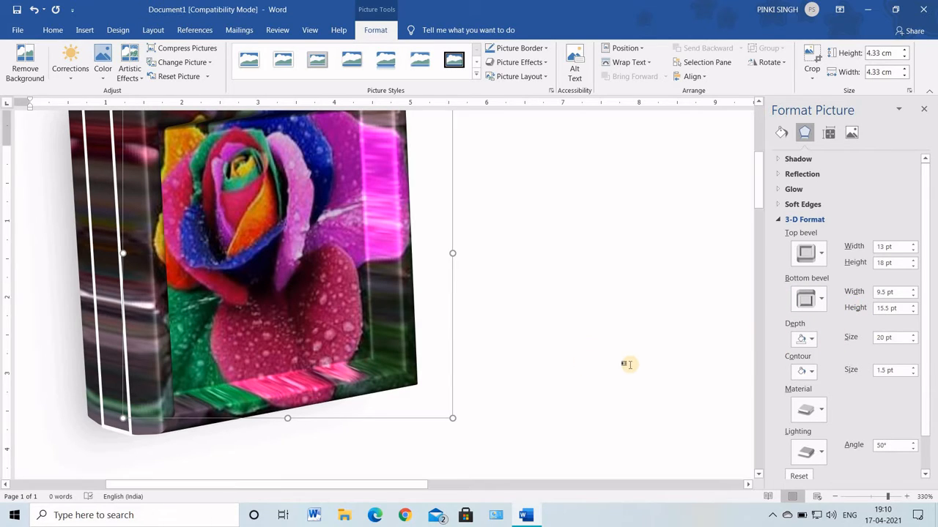
scroll(626, 366, up, 4)
scroll(660, 362, down, 4)
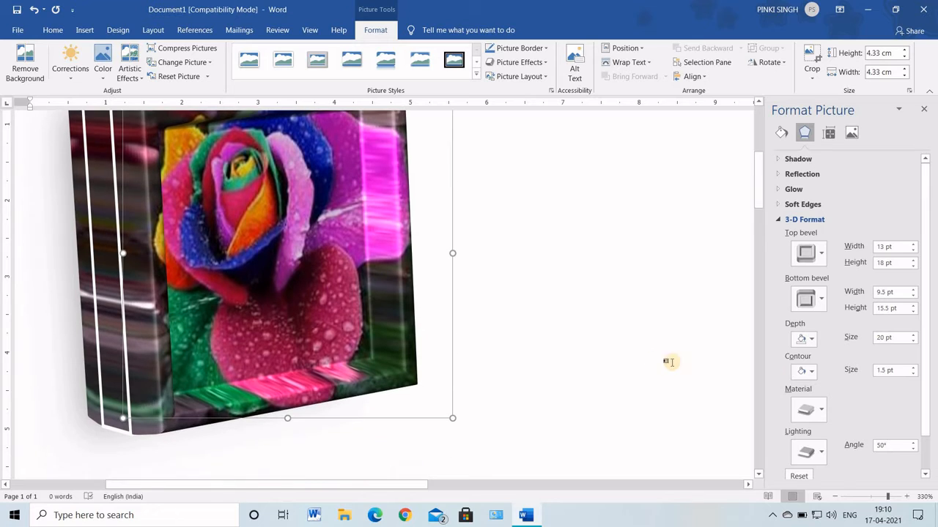
Step: Give the picture's 3-D depth the first standard colour, a red, and set the depth size to 19 pt
click(814, 341)
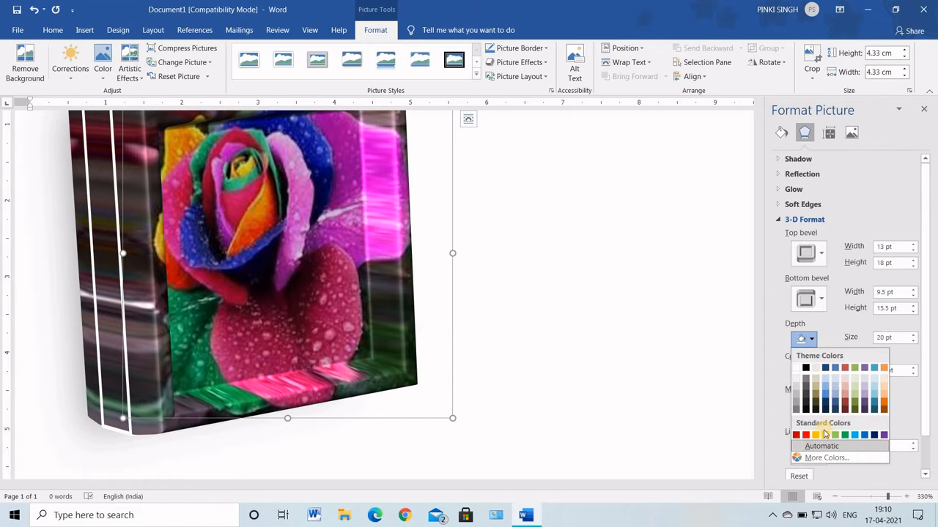
click(795, 435)
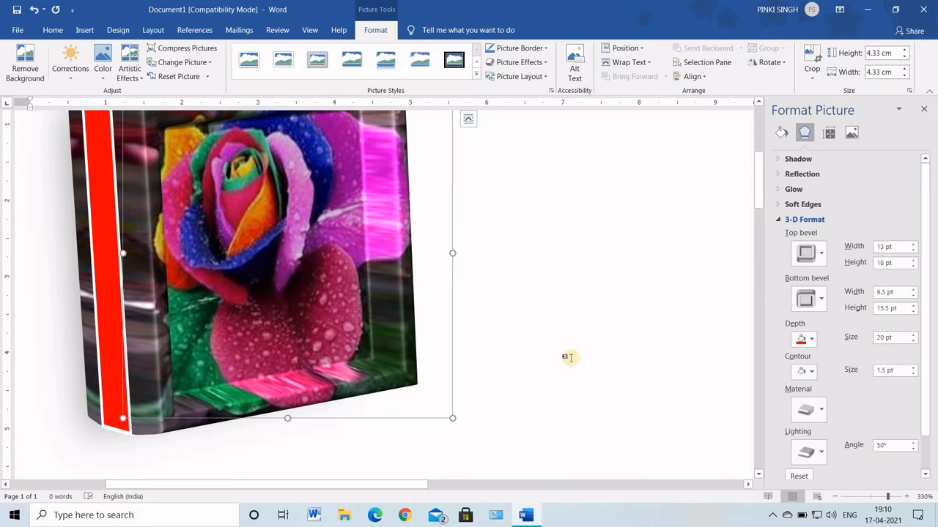
click(913, 335)
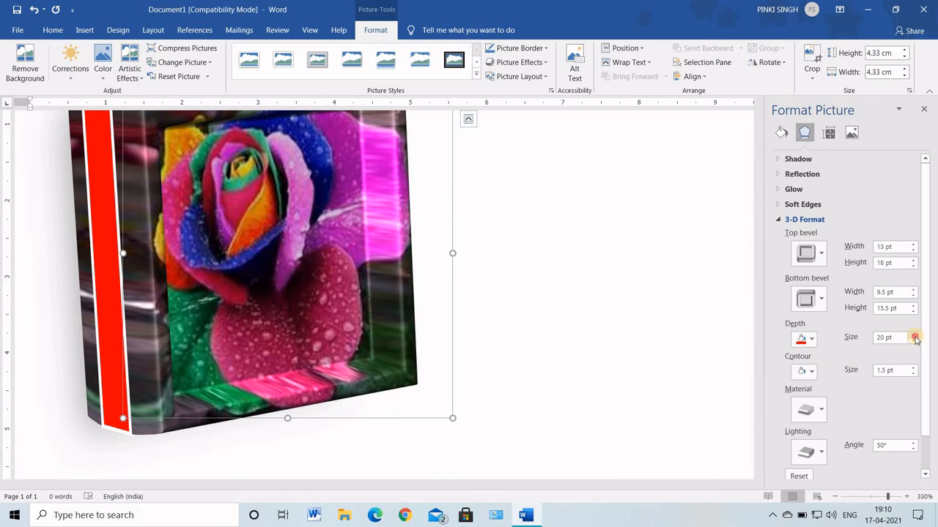
click(913, 335)
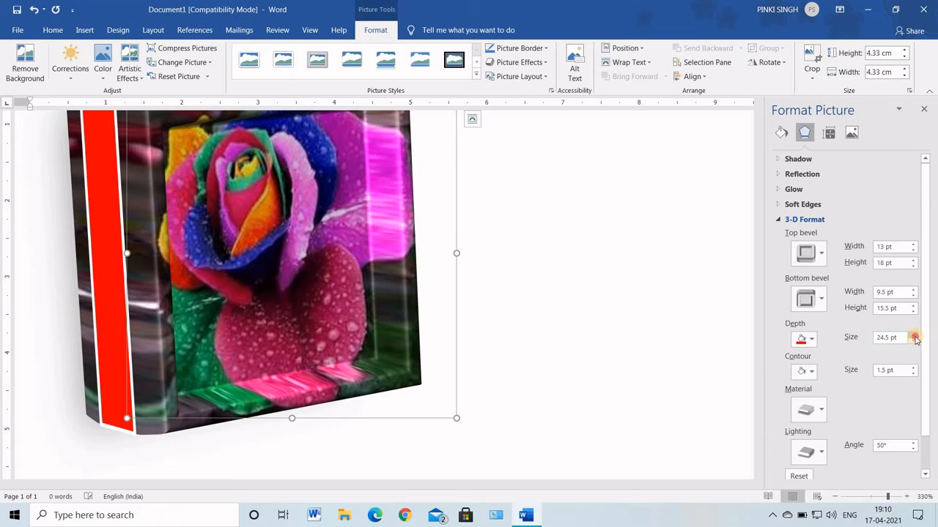
click(913, 335)
click(912, 335)
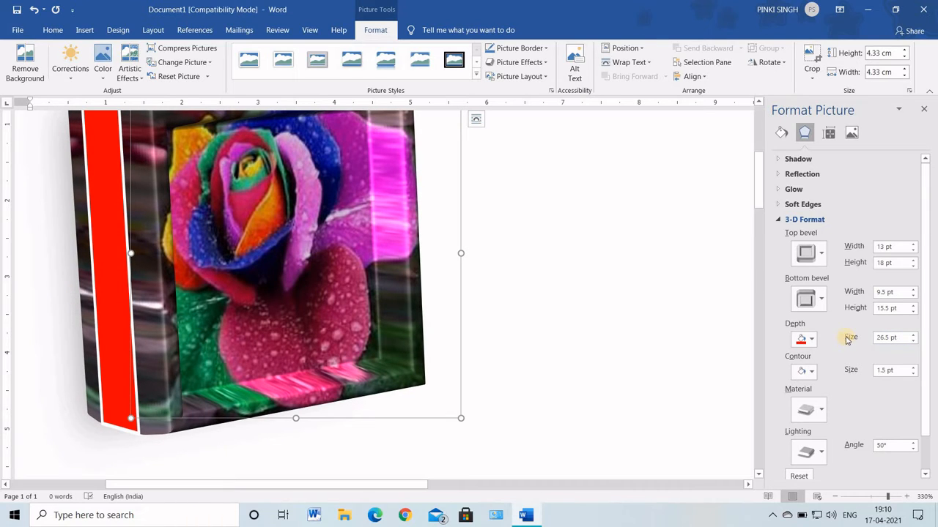
click(913, 335)
click(914, 334)
click(913, 341)
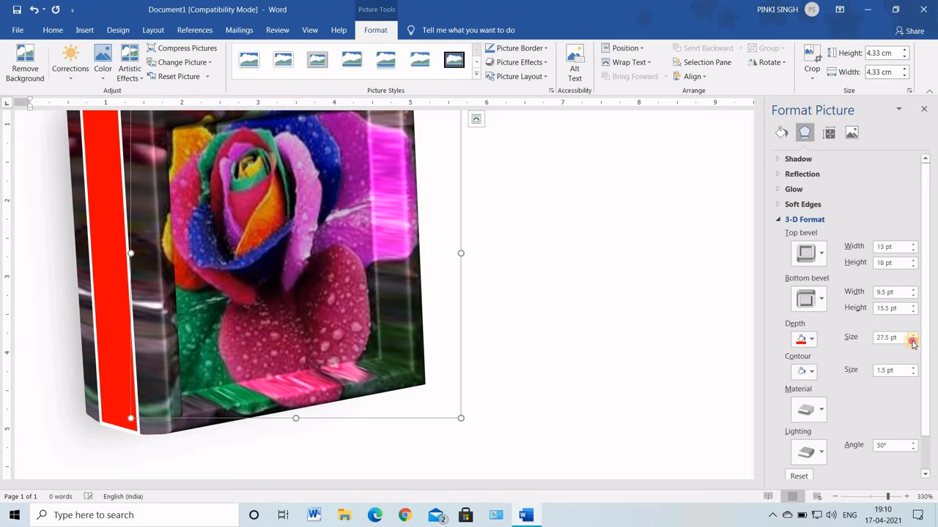
click(913, 341)
click(913, 341)
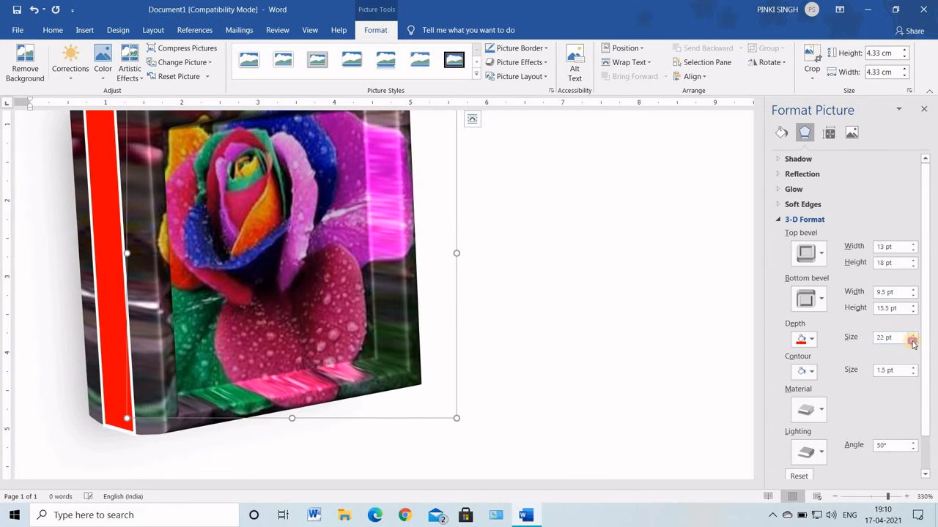
click(913, 341)
click(913, 341)
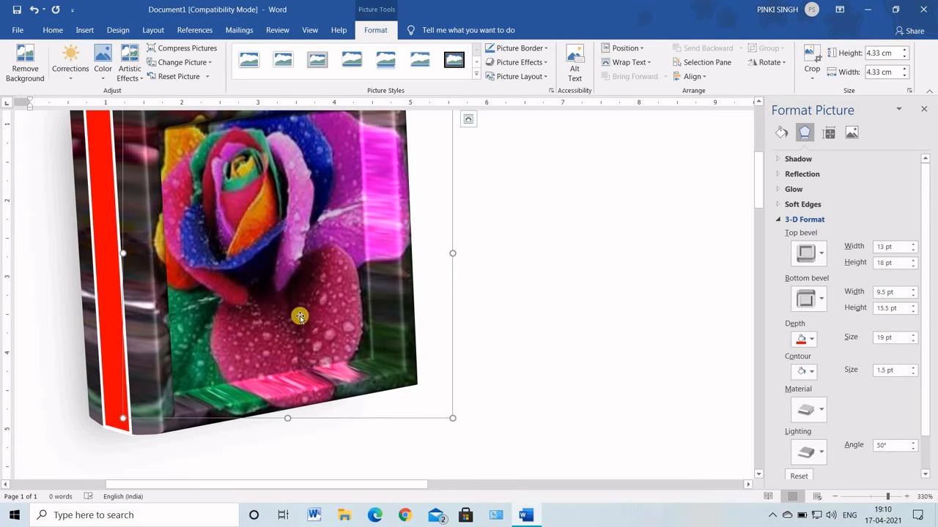
Step: Colour the picture's 3-D contour standard blue and set the contour size to 4.5 pt
click(805, 371)
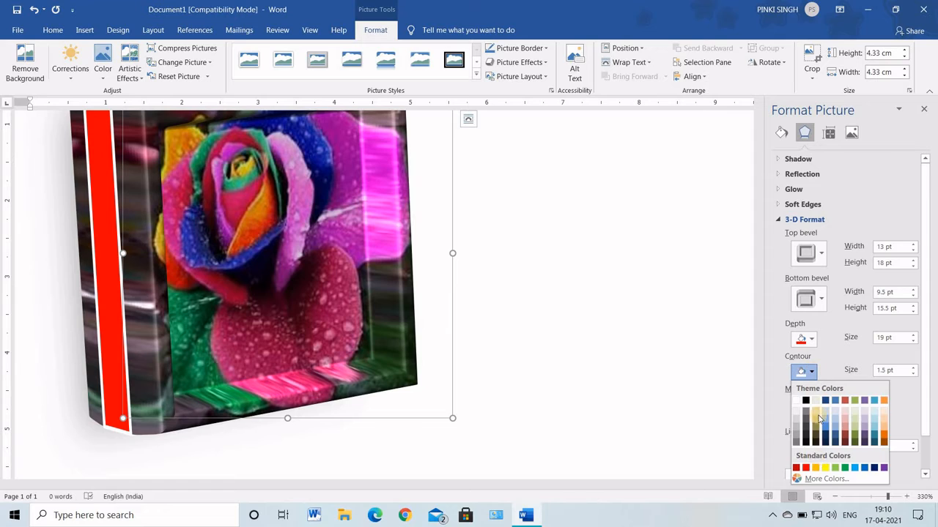
click(864, 471)
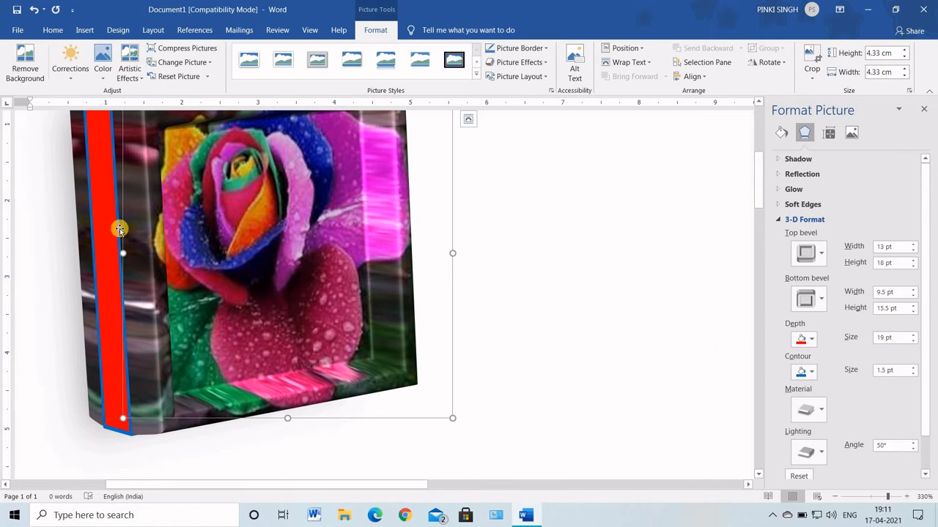
click(913, 368)
click(913, 368)
click(913, 368)
click(913, 368)
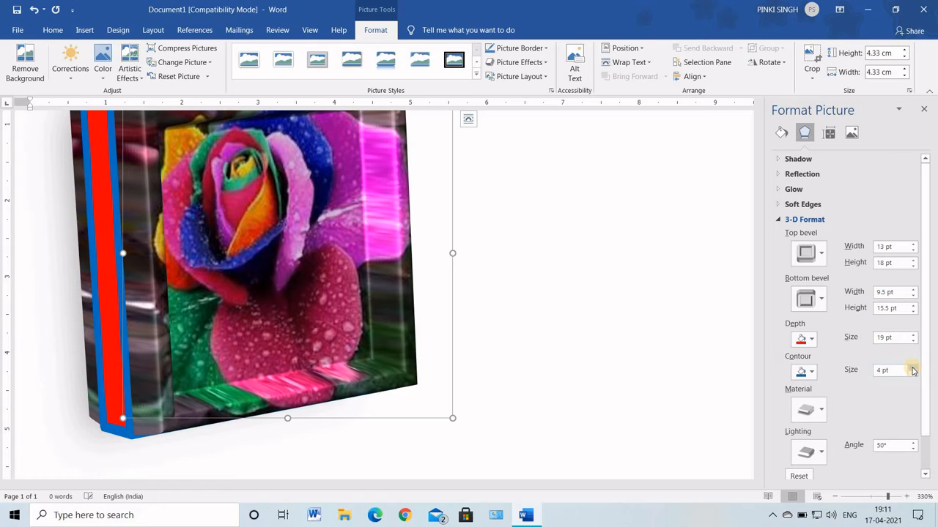
click(913, 368)
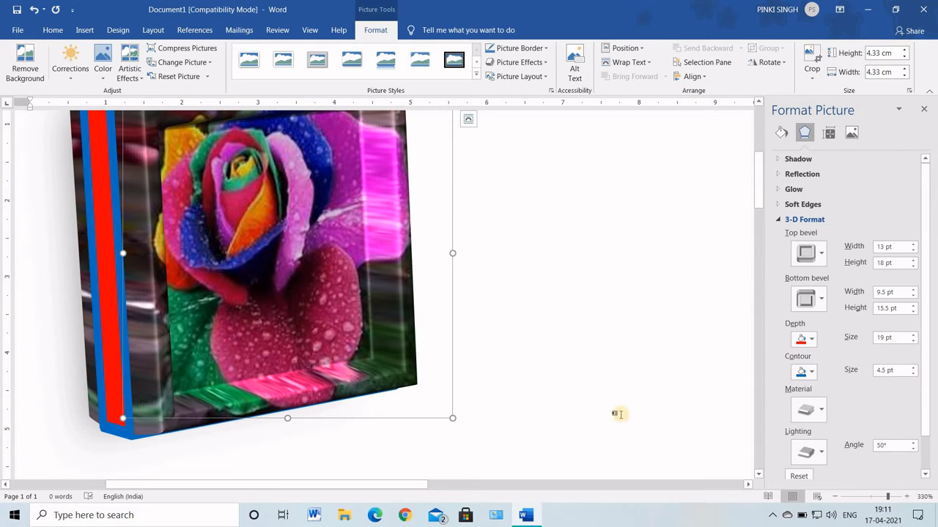
Step: Apply the first Standard material to the picture's 3-D format
scroll(878, 409, down, 1)
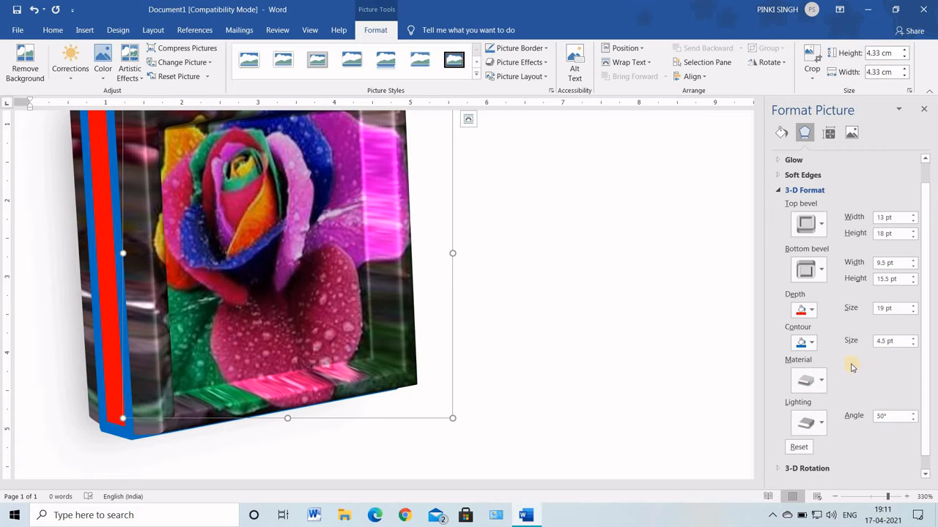
click(813, 379)
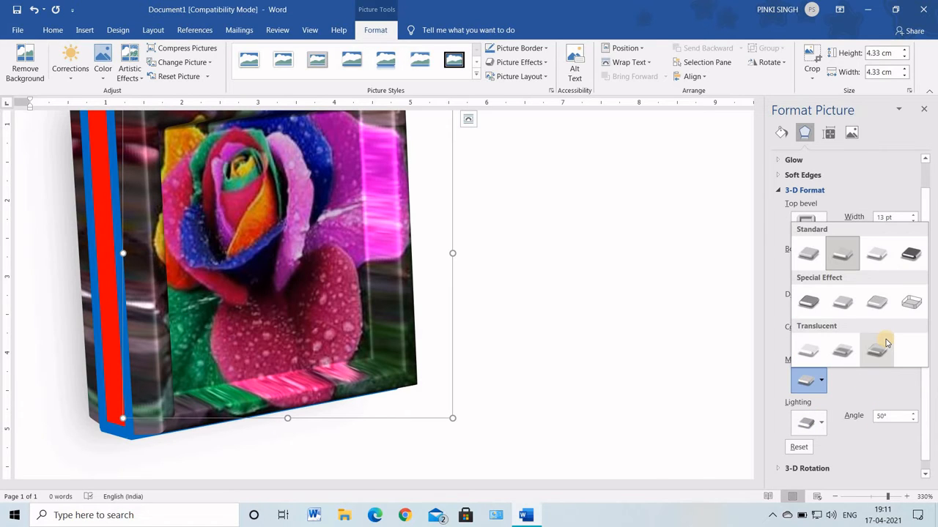
click(800, 383)
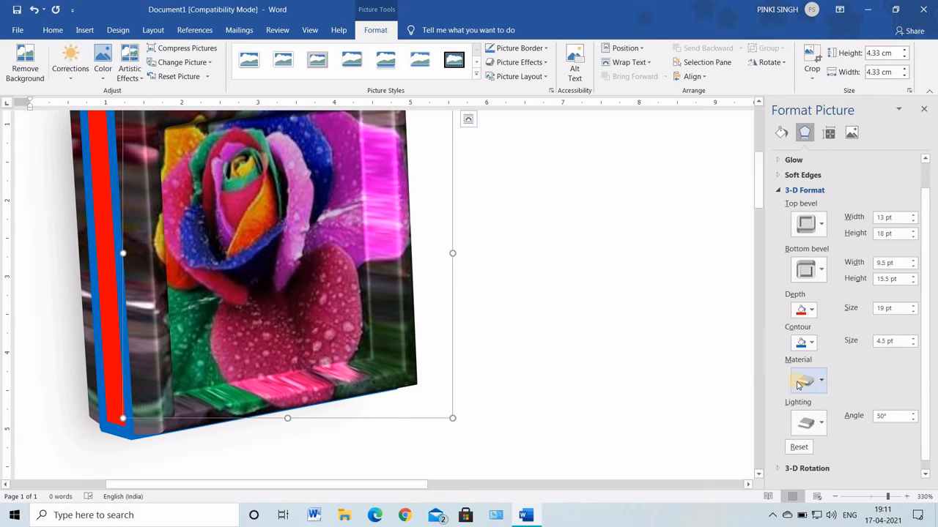
click(822, 386)
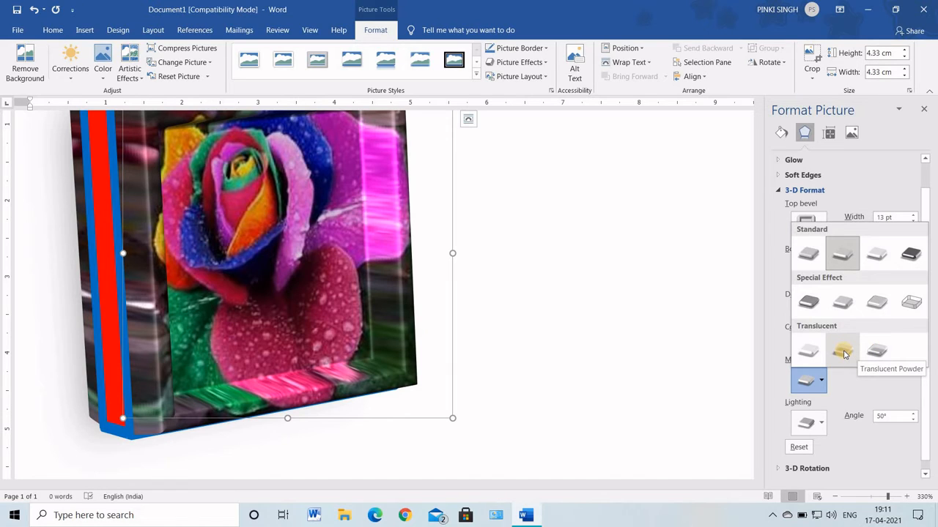
click(810, 249)
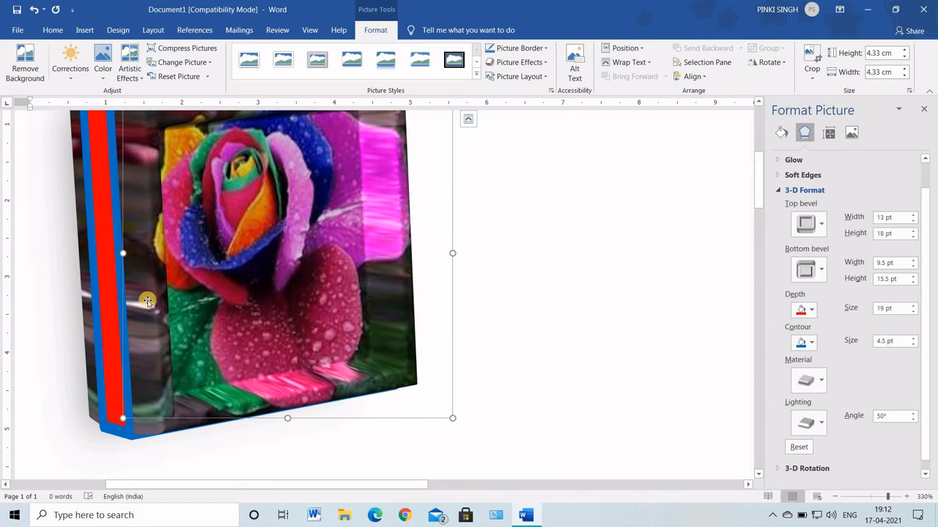
Step: Try the second and the fourth Standard materials on the picture's 3-D format
click(819, 380)
click(846, 255)
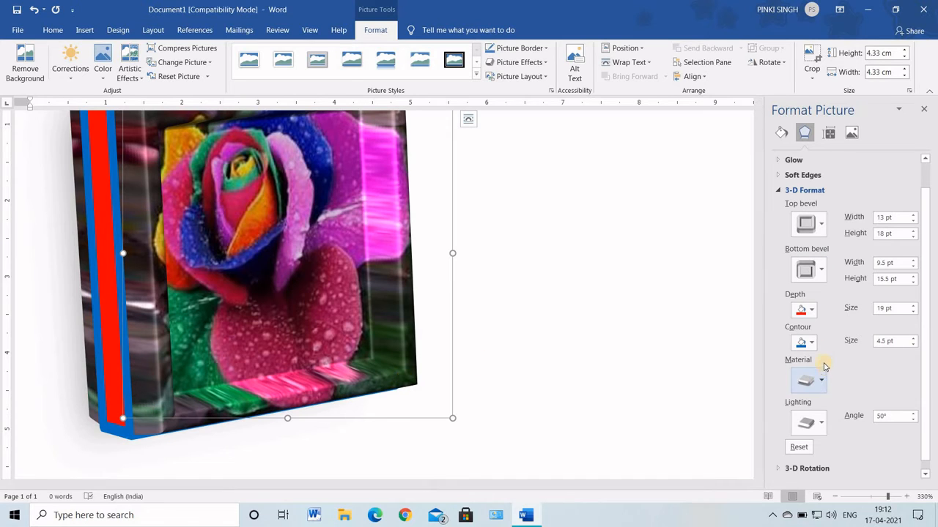
click(808, 380)
click(909, 253)
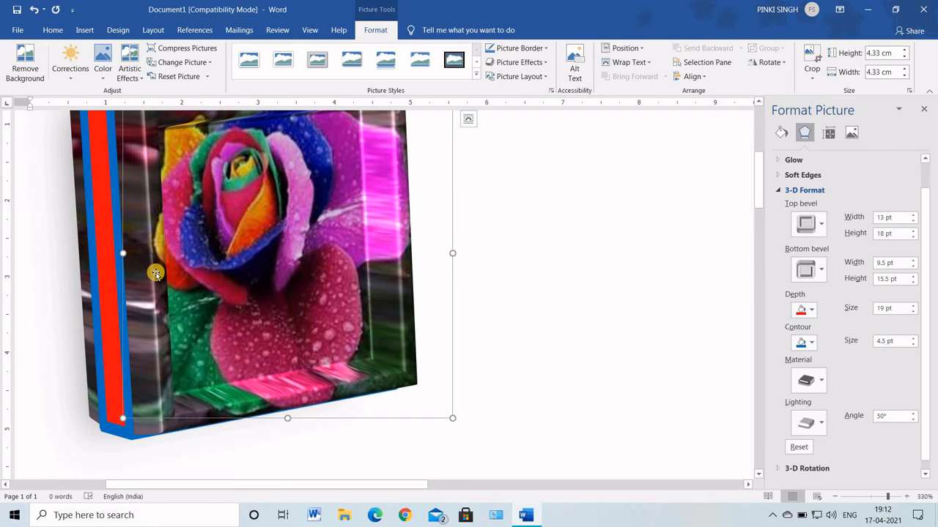
scroll(155, 272, up, 2)
scroll(155, 278, down, 2)
scroll(156, 273, up, 2)
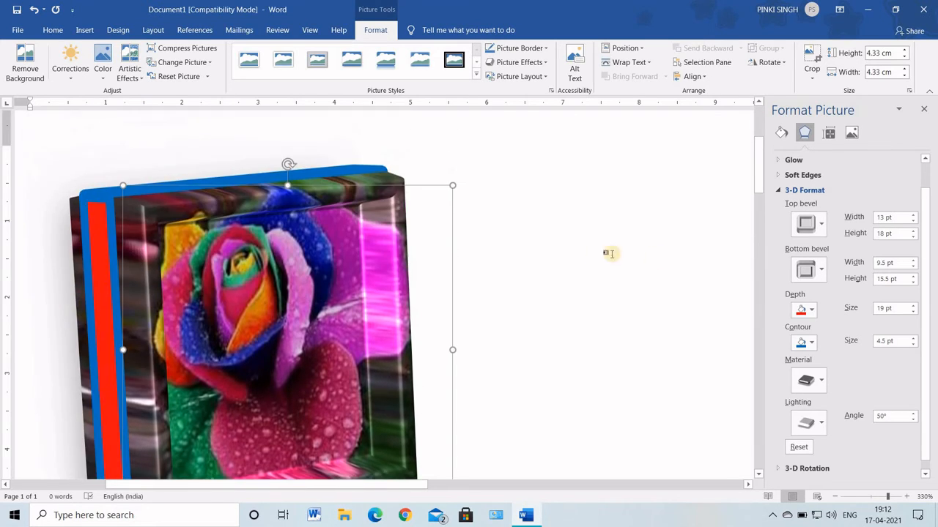
Step: Try the first and the third Special Effect materials on the picture's 3-D format
click(822, 381)
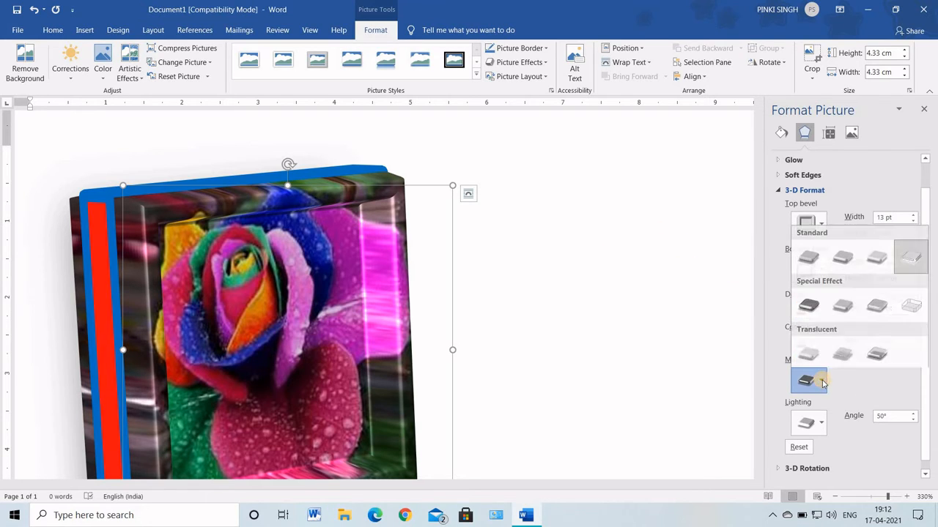
click(809, 304)
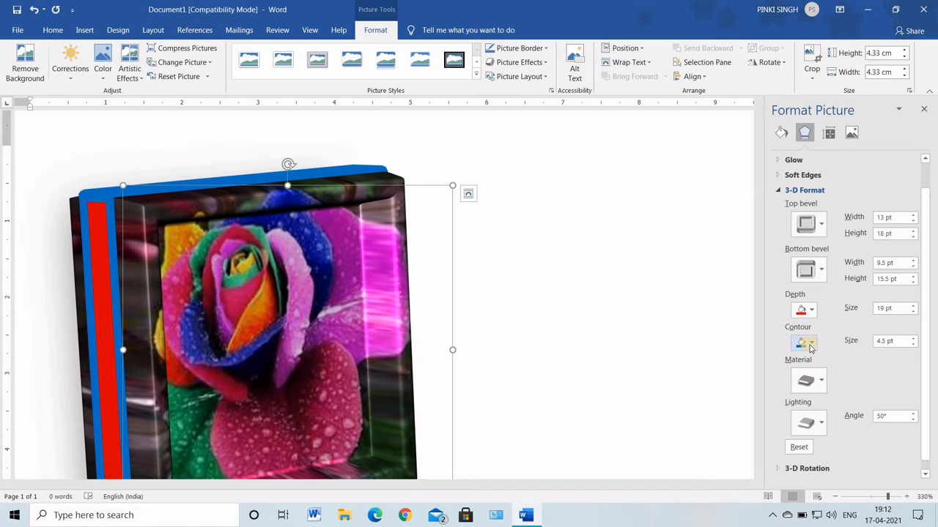
click(821, 386)
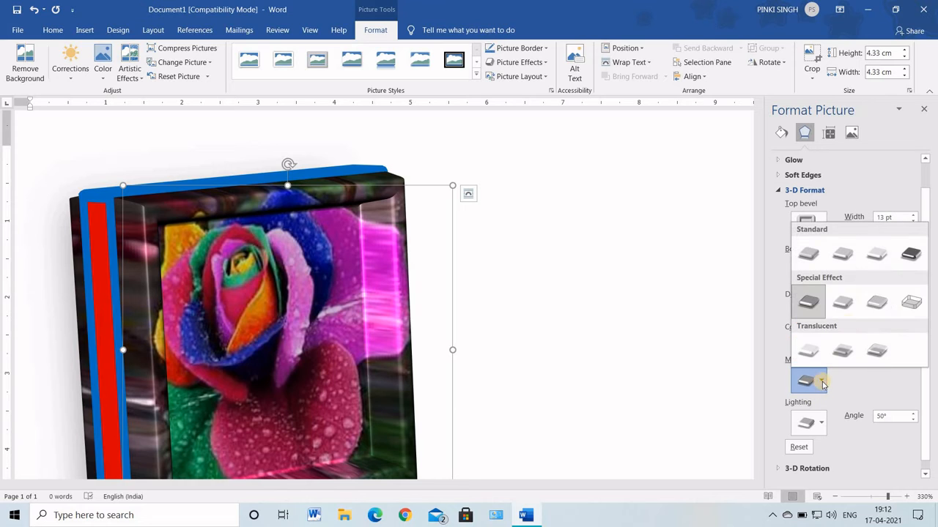
click(877, 309)
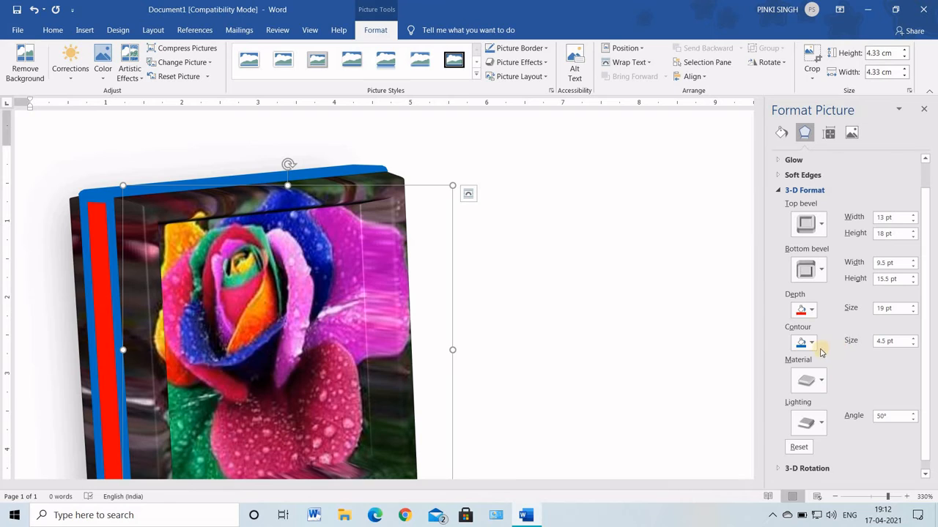
Step: Try the first Translucent material and the Translucent Powder material on the picture
click(821, 380)
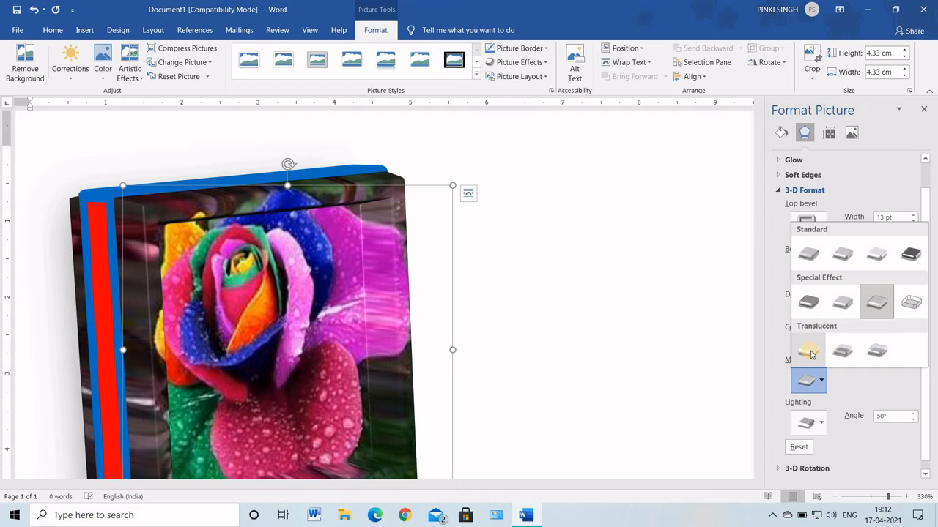
click(808, 352)
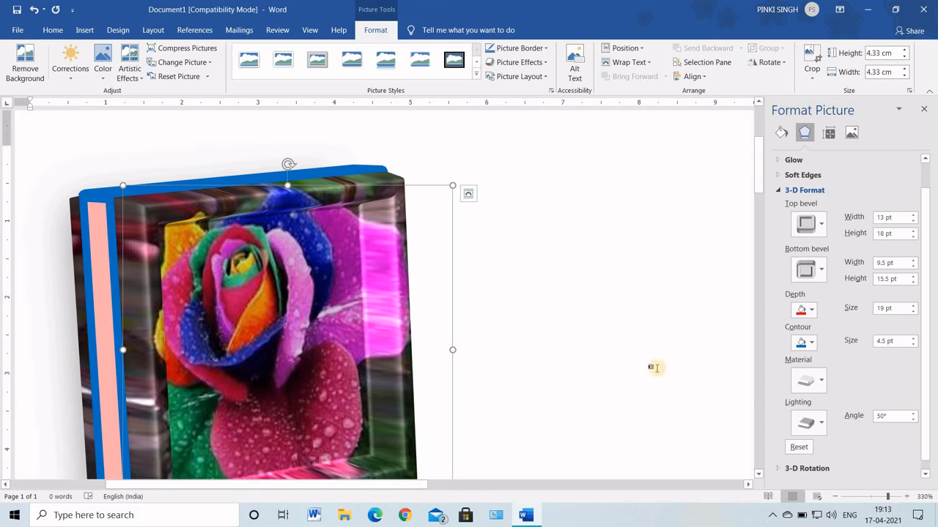
click(820, 380)
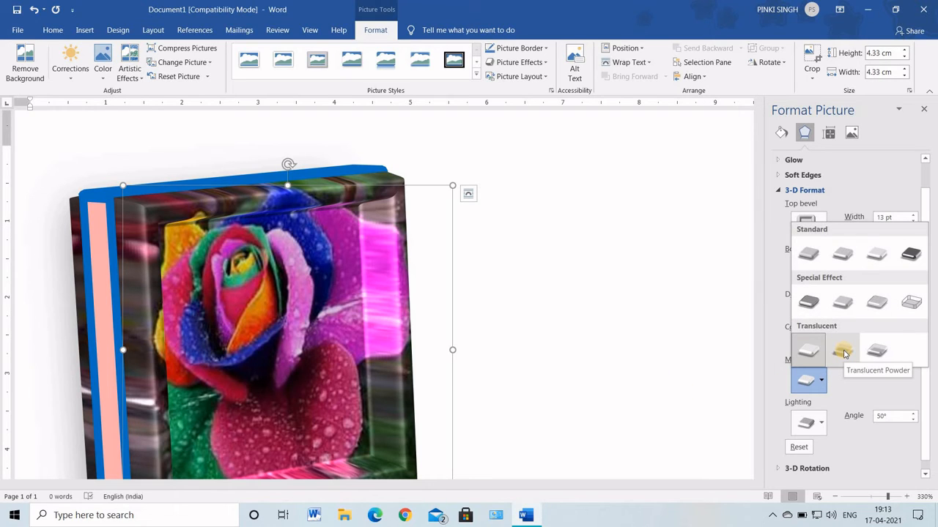
click(844, 352)
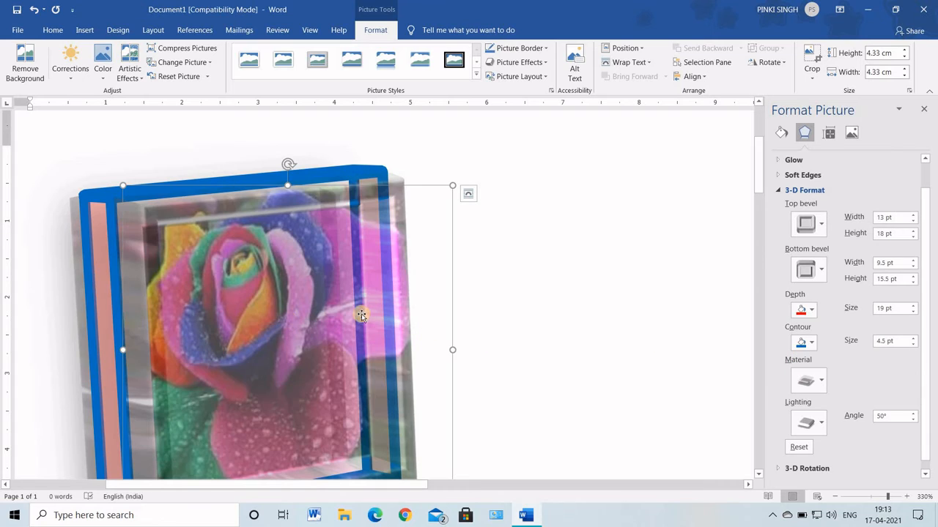
scroll(358, 323, down, 5)
scroll(534, 314, up, 4)
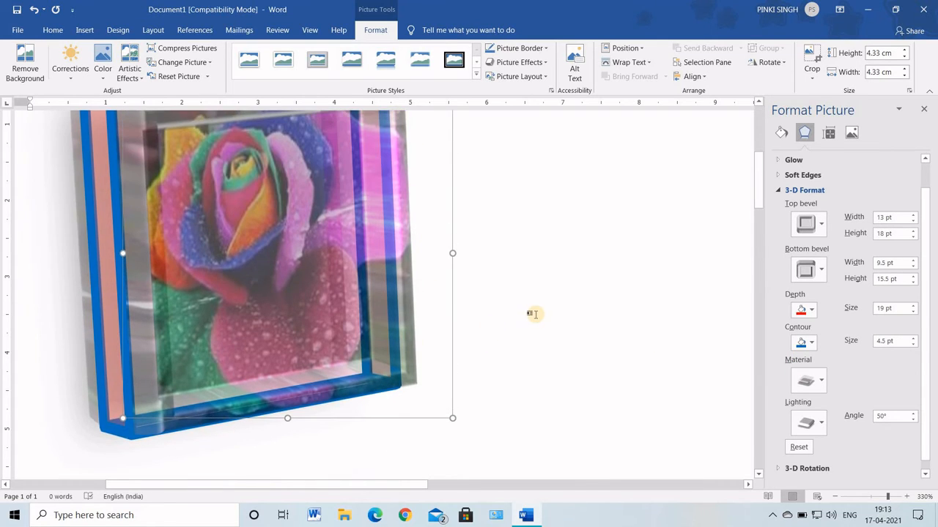
scroll(531, 315, up, 1)
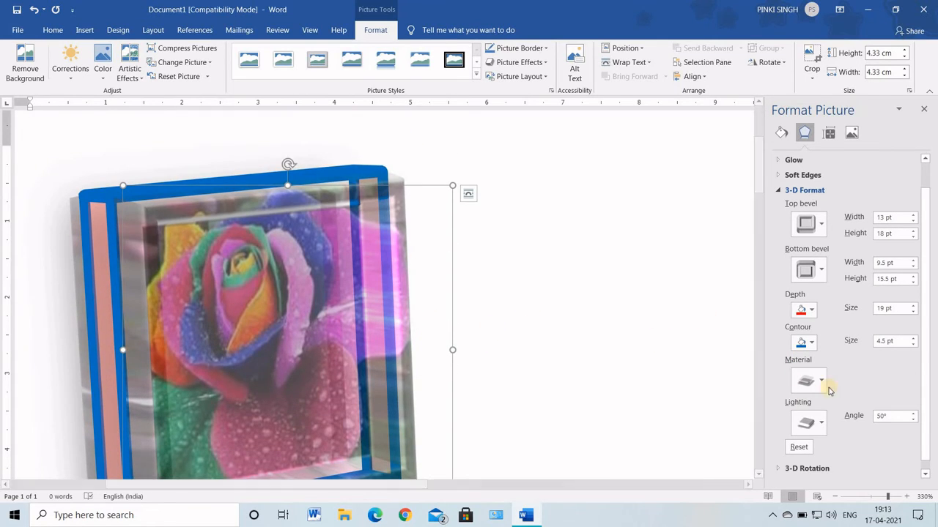
scroll(842, 384, down, 1)
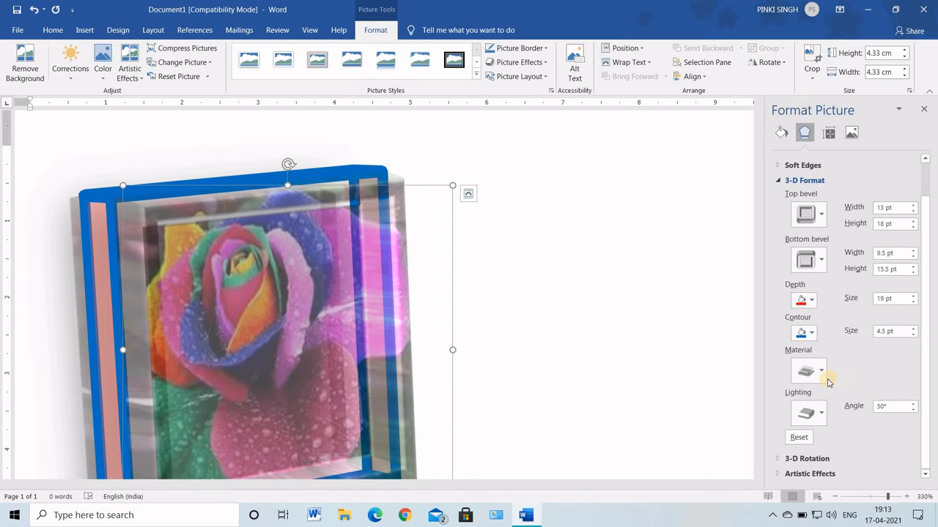
Step: Try the third Translucent material on the picture, and replace it with the first Special Effect material
click(819, 373)
click(876, 342)
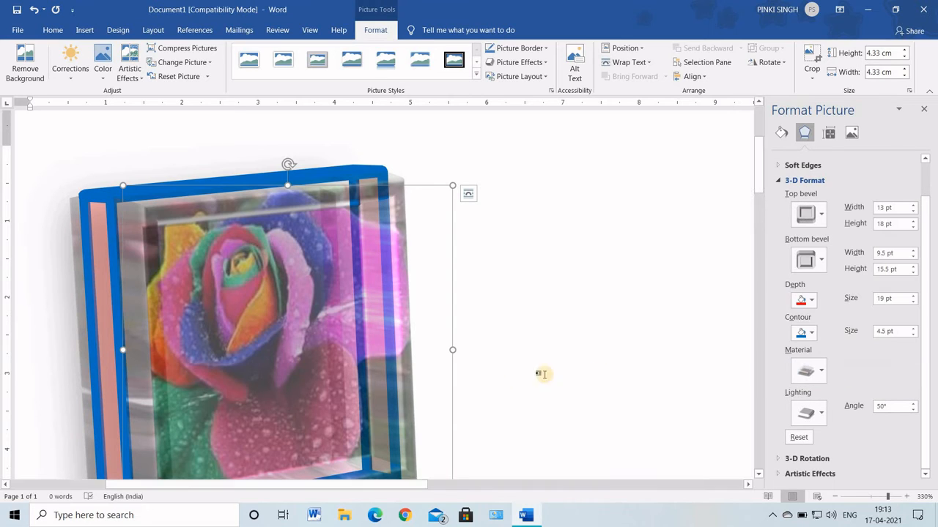
click(810, 372)
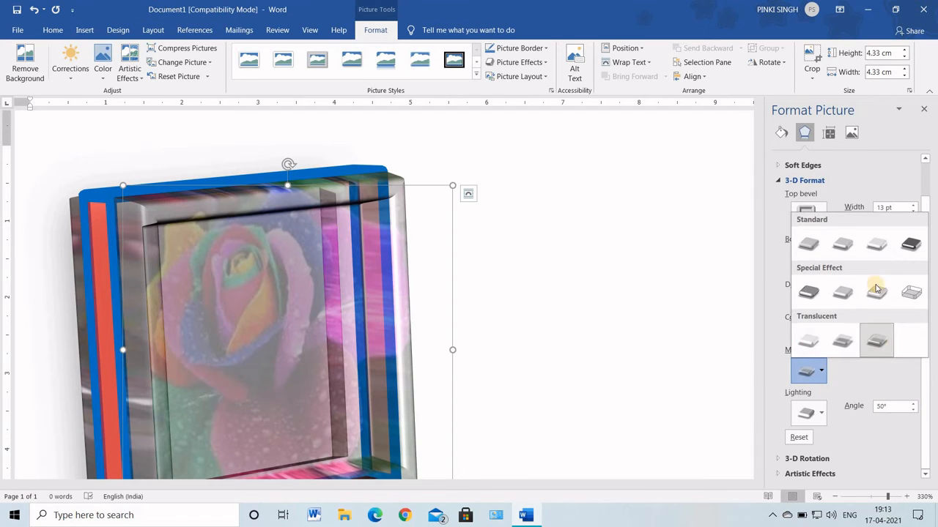
click(809, 293)
scroll(621, 323, down, 2)
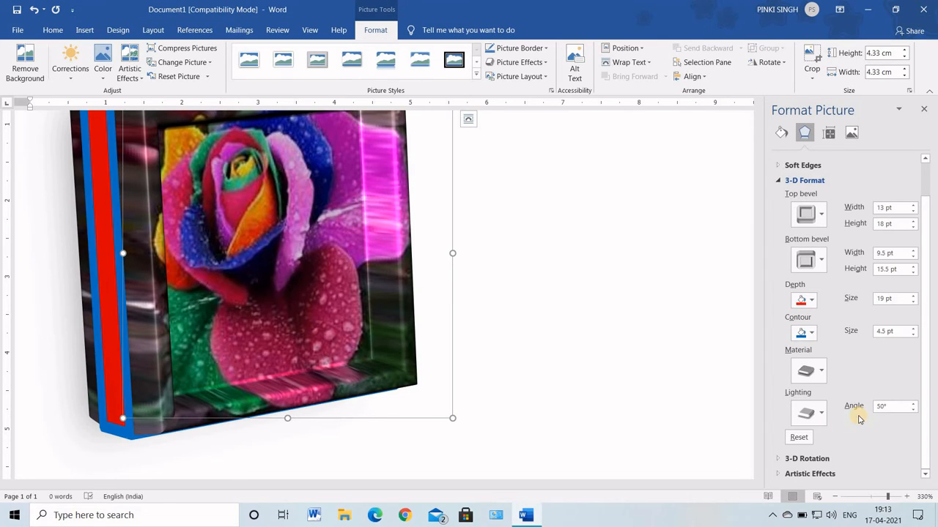
Step: Apply the fifth Neutral lighting preset and the second Standard material to the picture's 3-D format
click(813, 412)
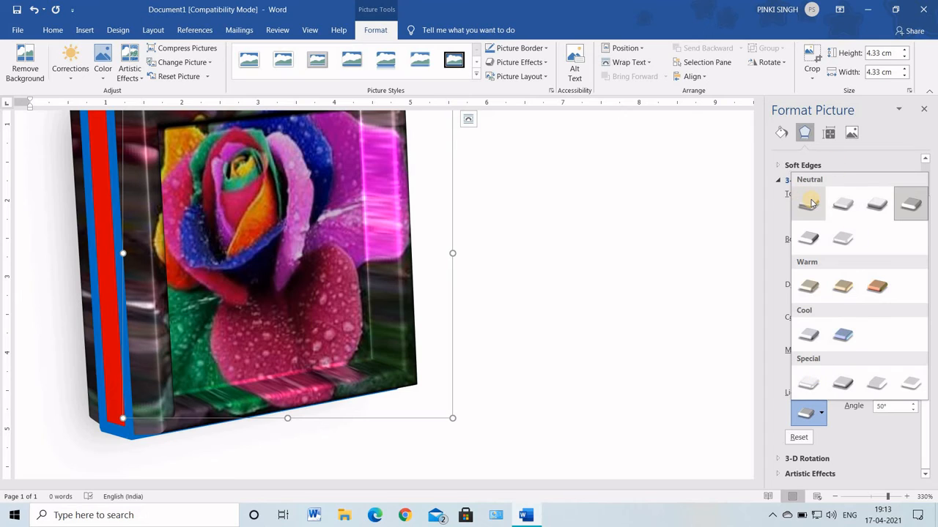
click(813, 244)
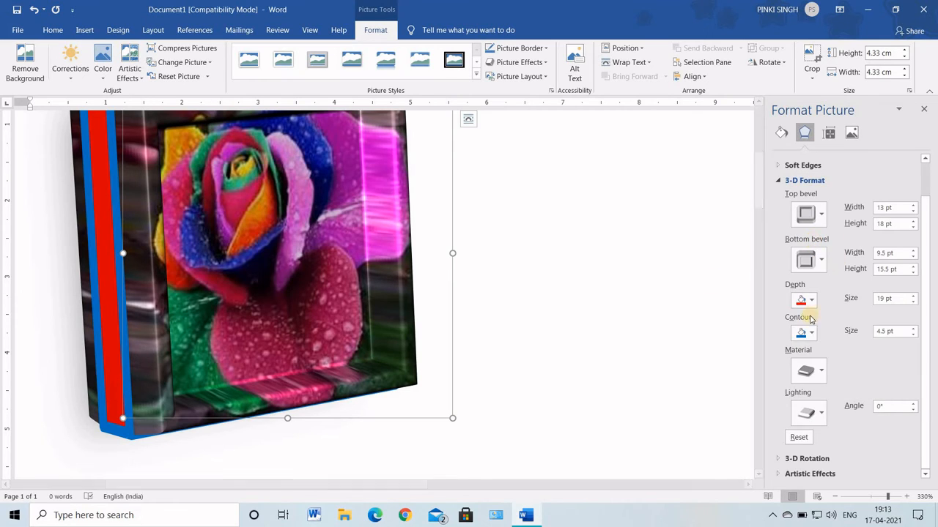
click(820, 372)
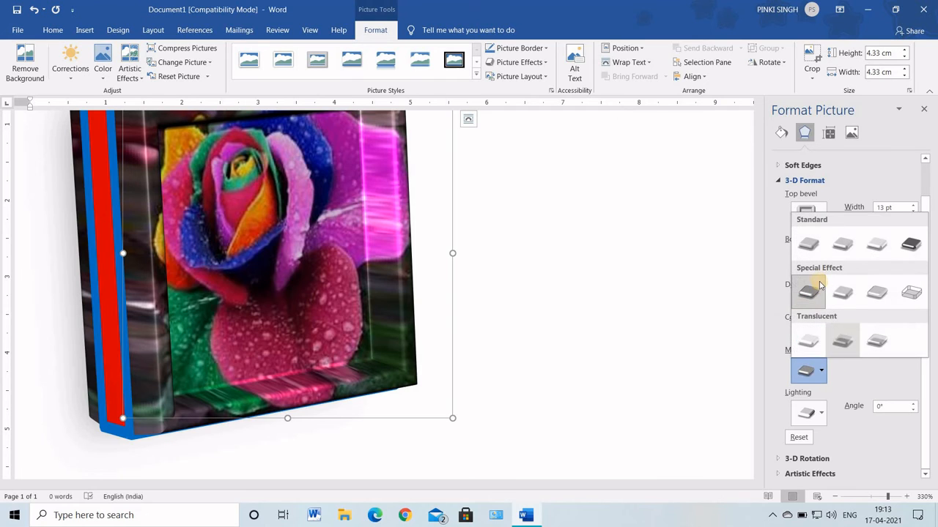
click(843, 247)
Step: Examine the upper and lower edges of the rose picture with its new material and lighting
scroll(349, 285, up, 1)
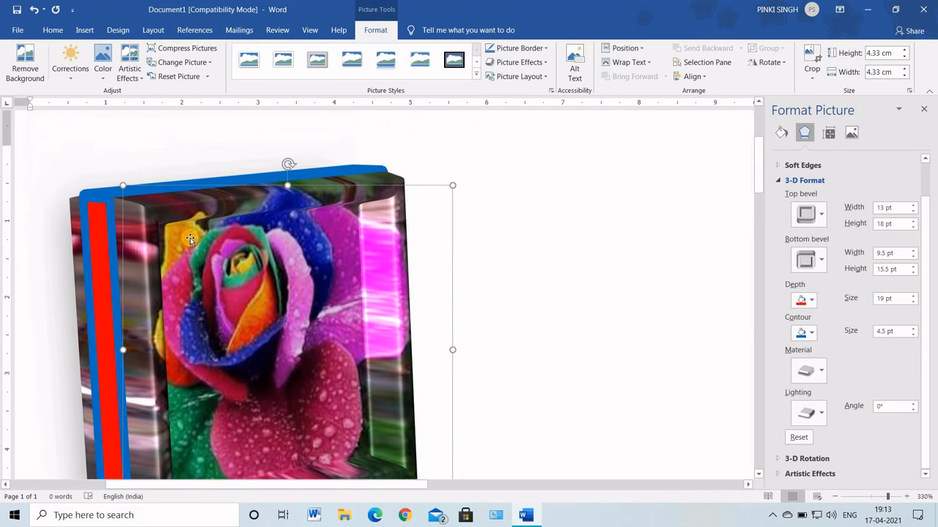
scroll(386, 396, down, 3)
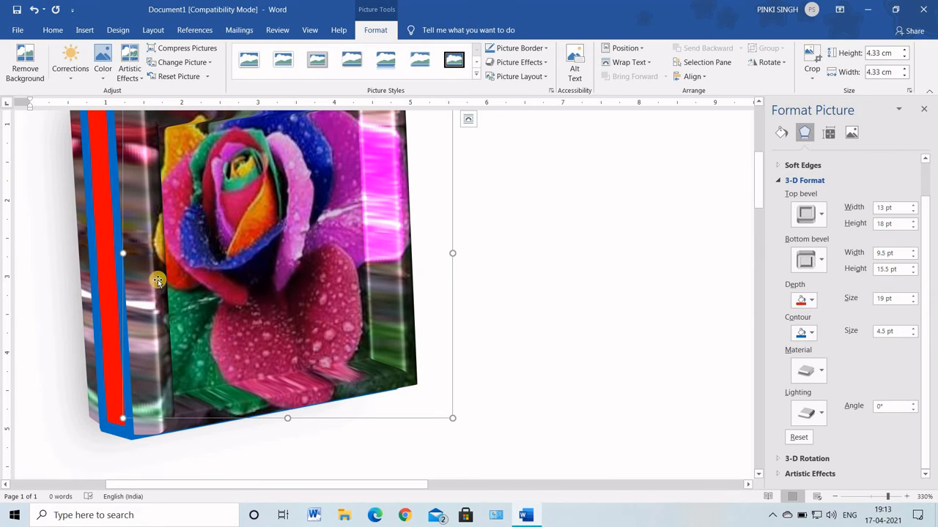
scroll(145, 285, up, 6)
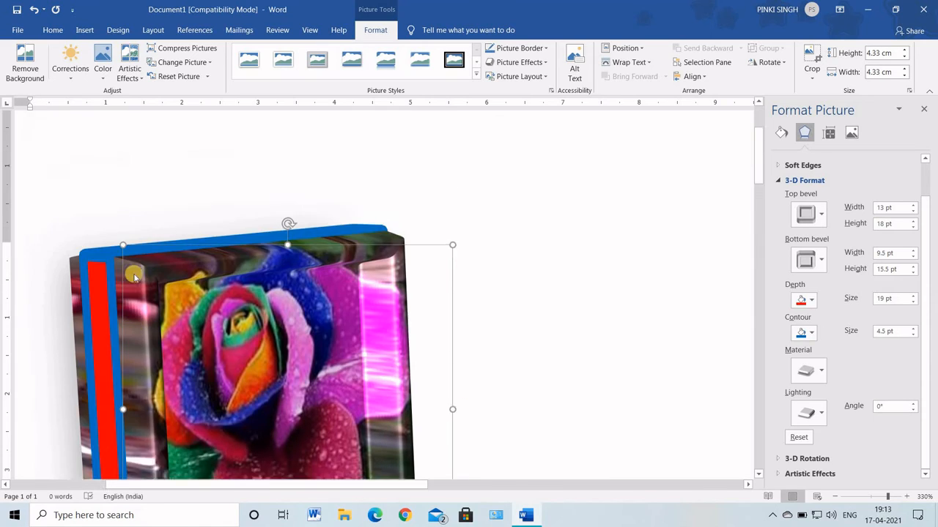
scroll(333, 352, down, 3)
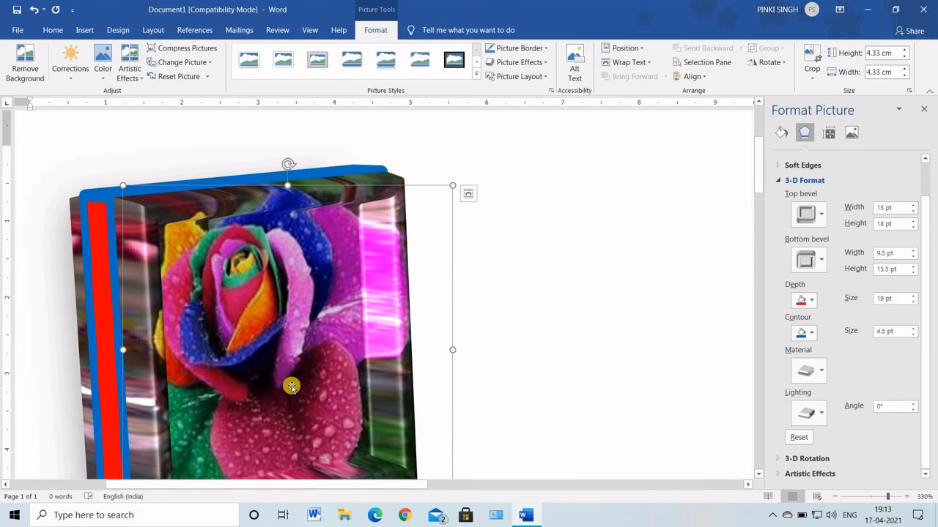
scroll(299, 384, down, 2)
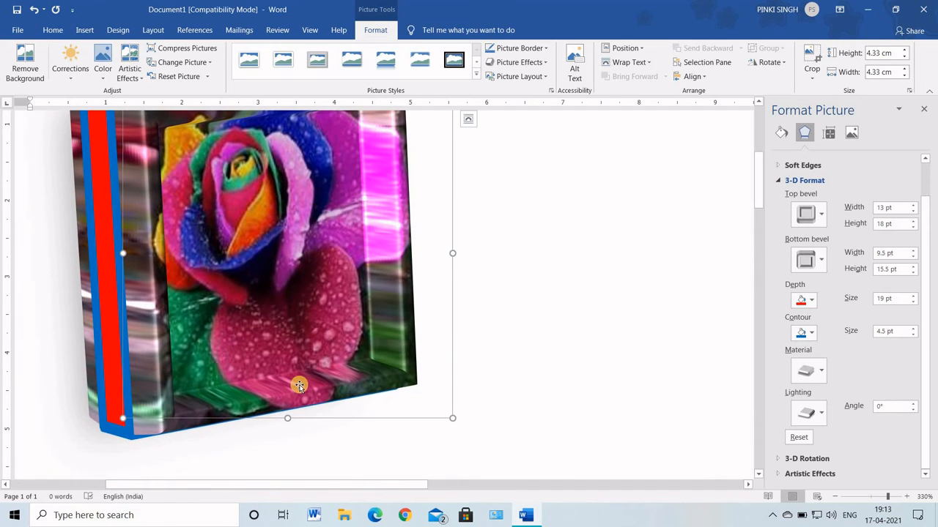
scroll(357, 380, up, 2)
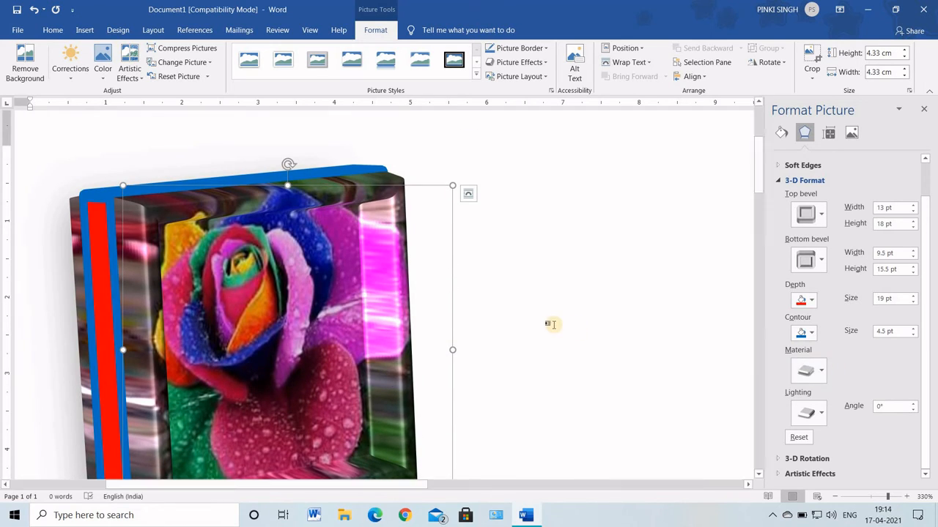
scroll(552, 324, down, 3)
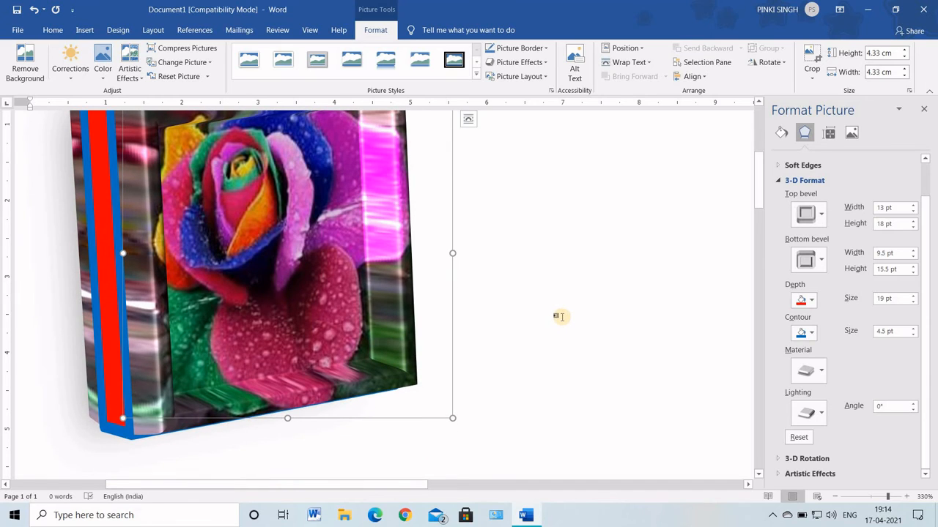
scroll(553, 325, up, 2)
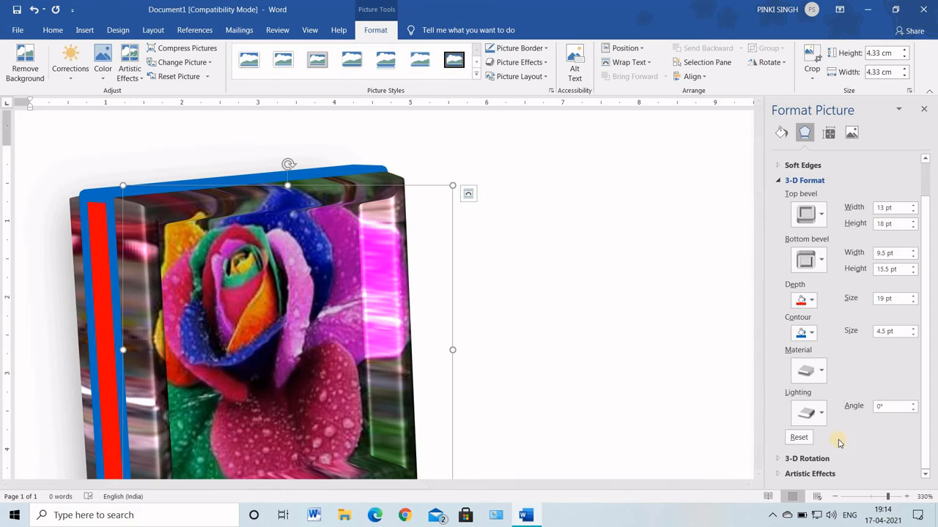
Step: Try the third Warm lighting preset and the Sunrise lighting preset on the picture
click(819, 415)
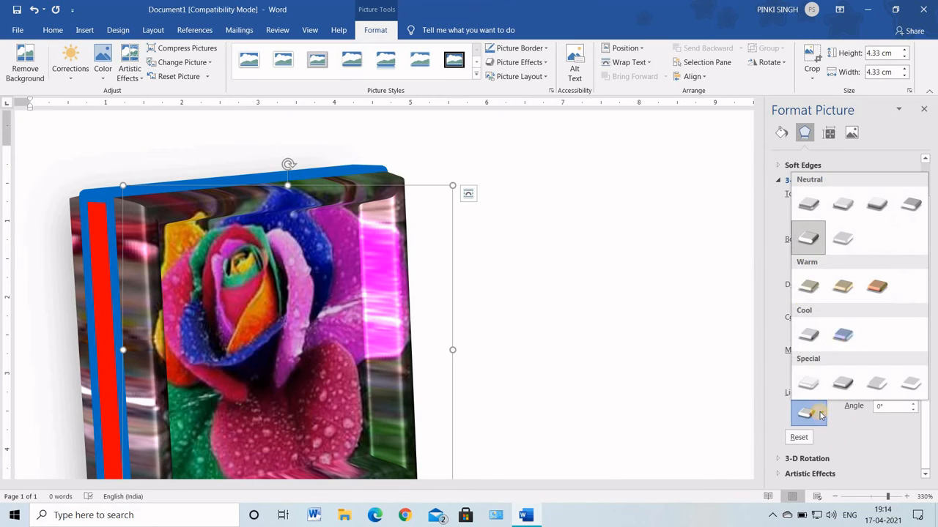
click(878, 290)
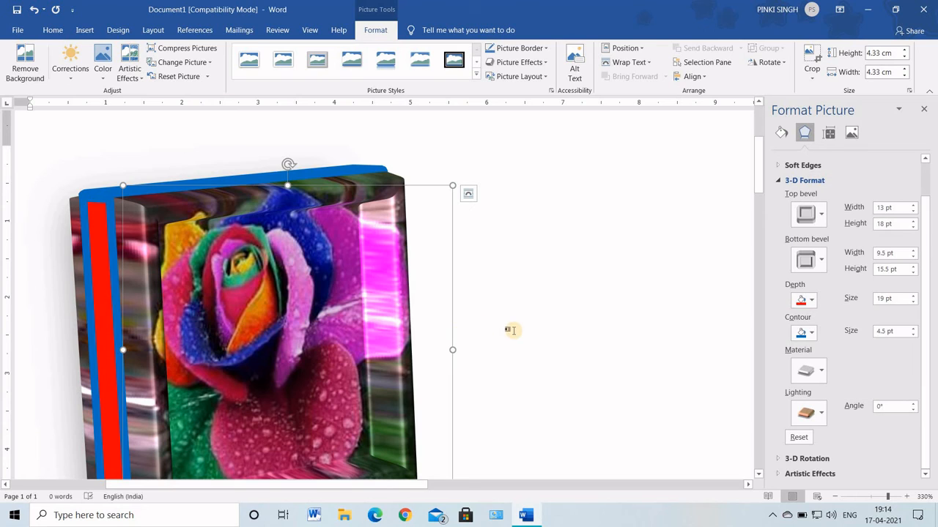
click(808, 413)
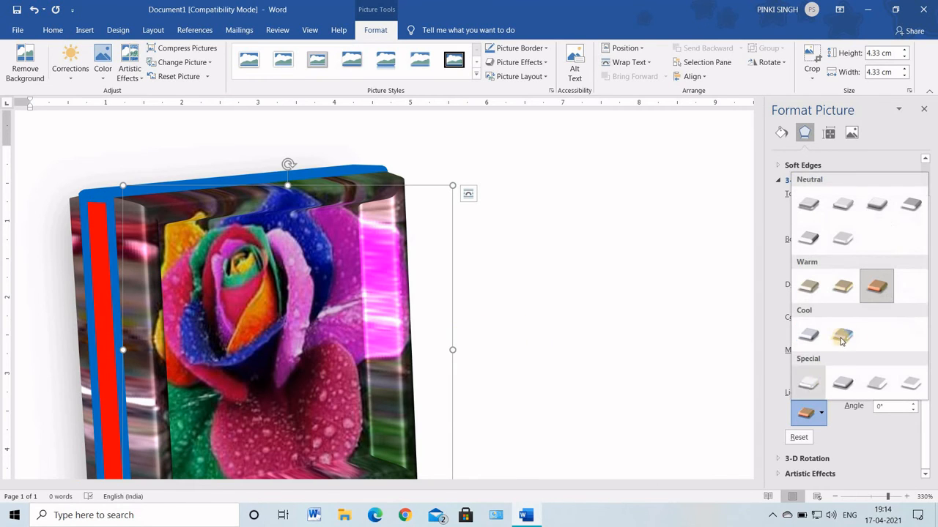
click(842, 287)
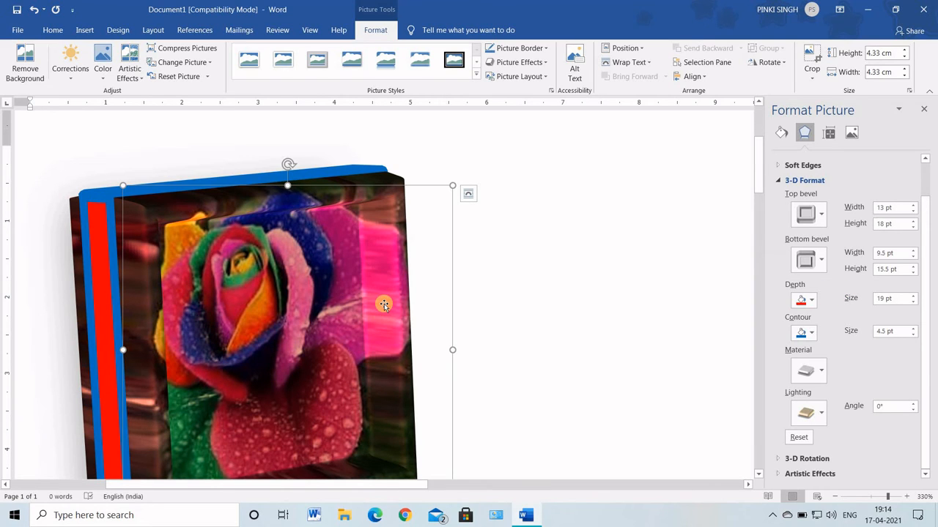
scroll(359, 329, down, 3)
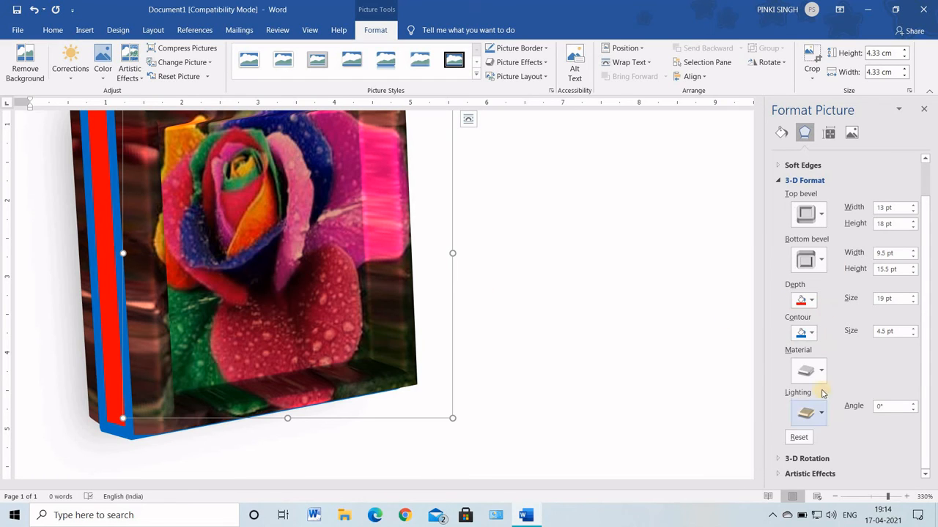
Step: Apply the second Cool lighting preset to the picture's 3-D format
click(821, 413)
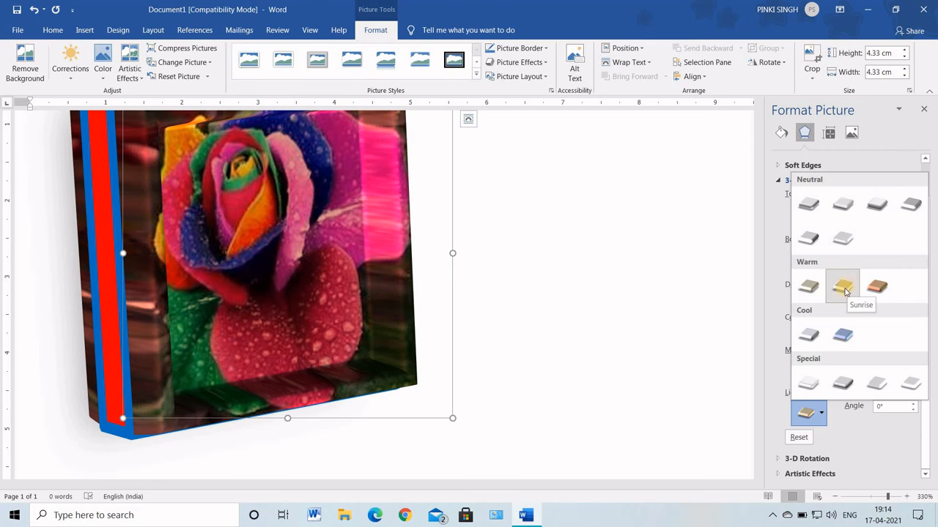
click(843, 335)
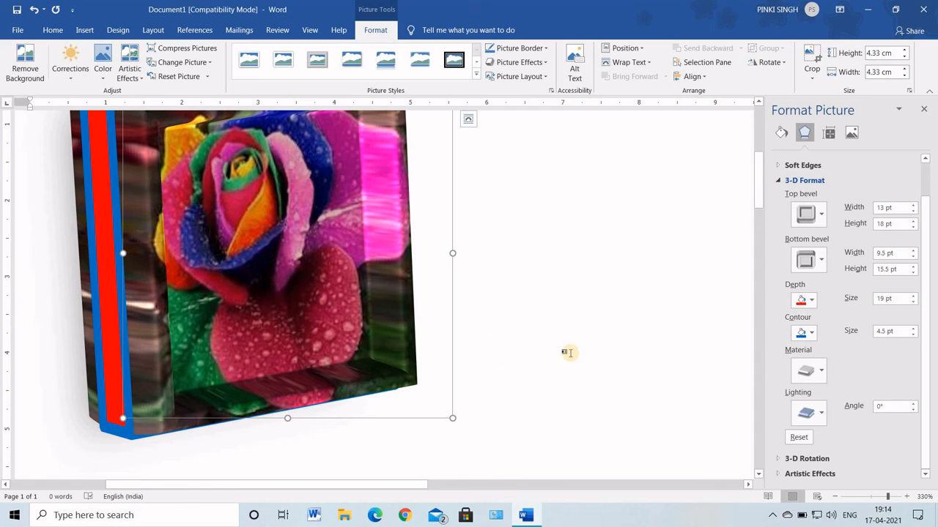
Step: Apply the Two Point special lighting preset to the rose picture's 3-D format and check the picture's upper and lower parts
click(822, 415)
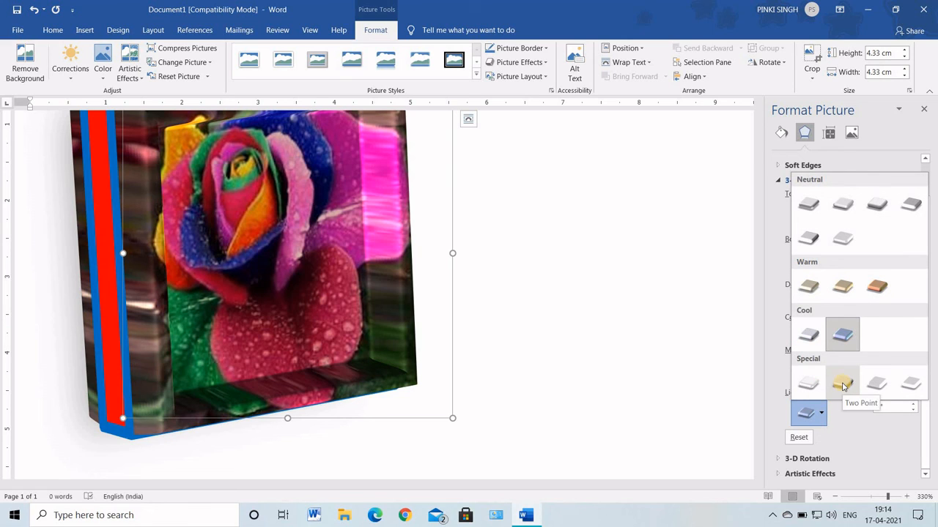
click(842, 386)
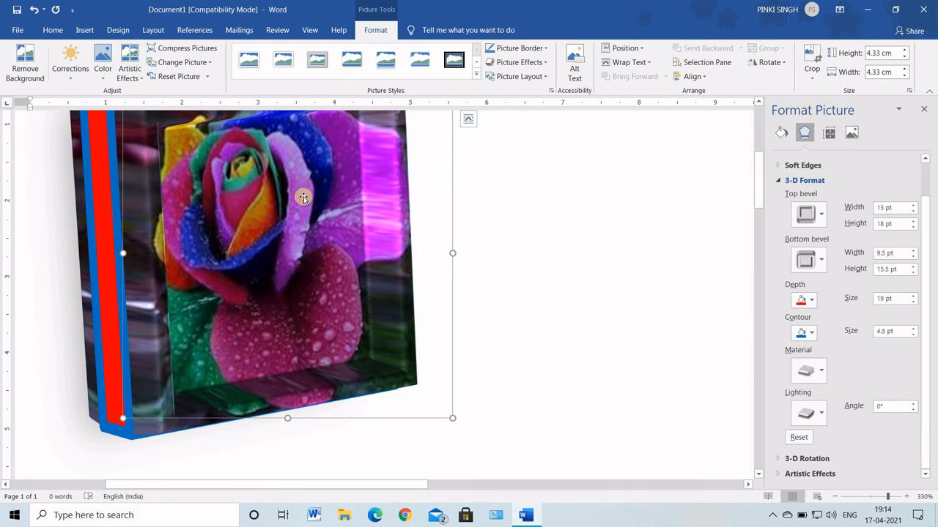
scroll(372, 274, up, 1)
scroll(341, 310, down, 1)
scroll(280, 272, up, 1)
scroll(281, 271, down, 1)
Step: Reset all 3-D format settings of the rose picture, look over the whole picture and close the picture formatting pane
click(796, 437)
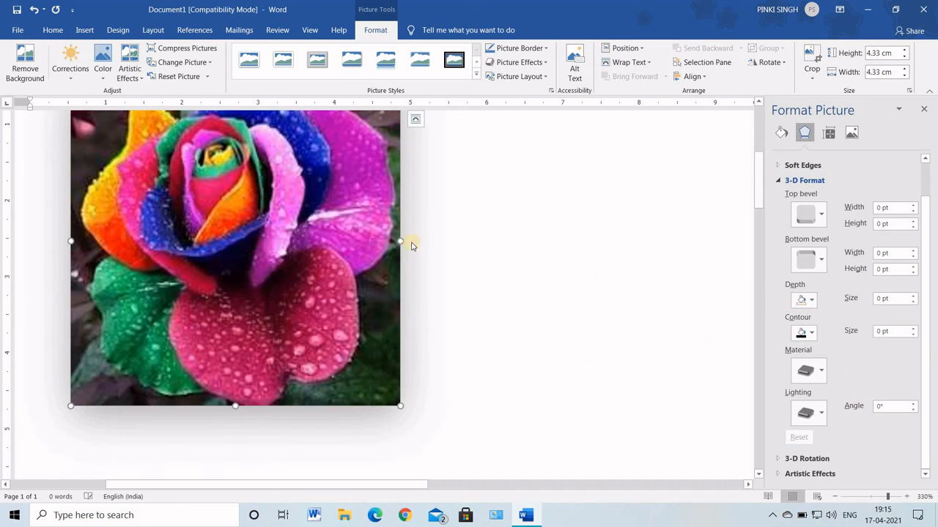
scroll(562, 311, up, 3)
scroll(535, 318, down, 1)
scroll(534, 319, down, 1)
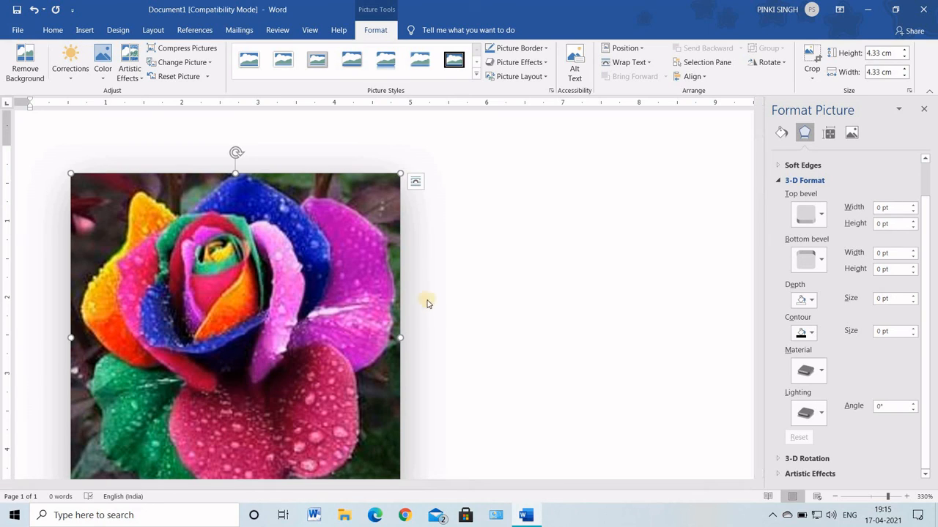
scroll(458, 299, down, 3)
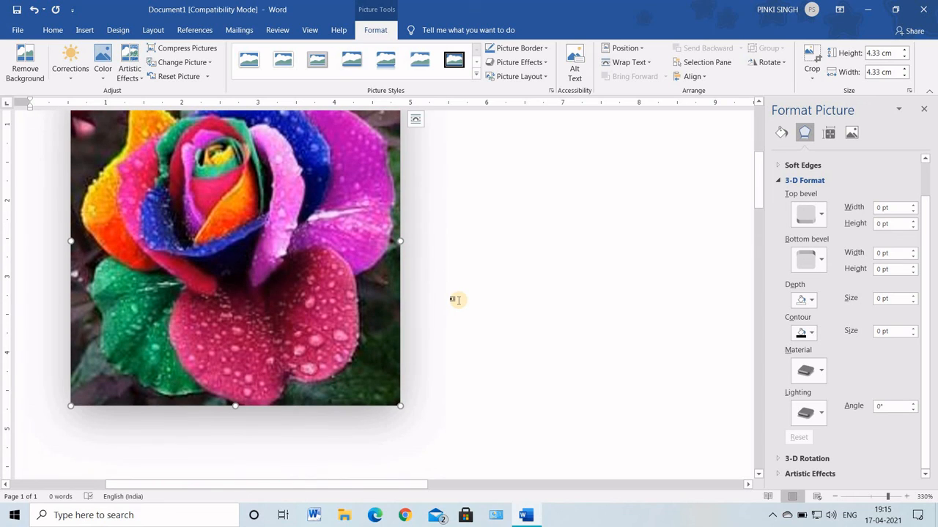
scroll(458, 299, up, 2)
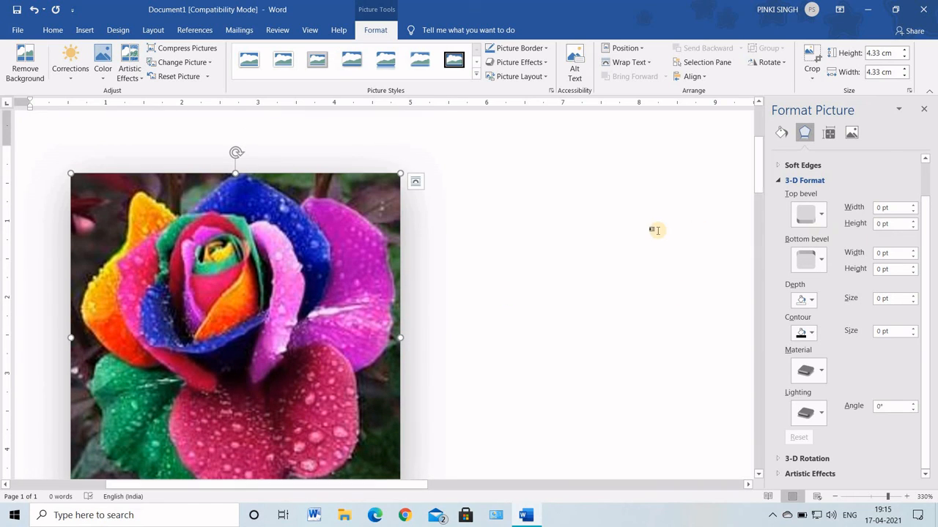
click(926, 109)
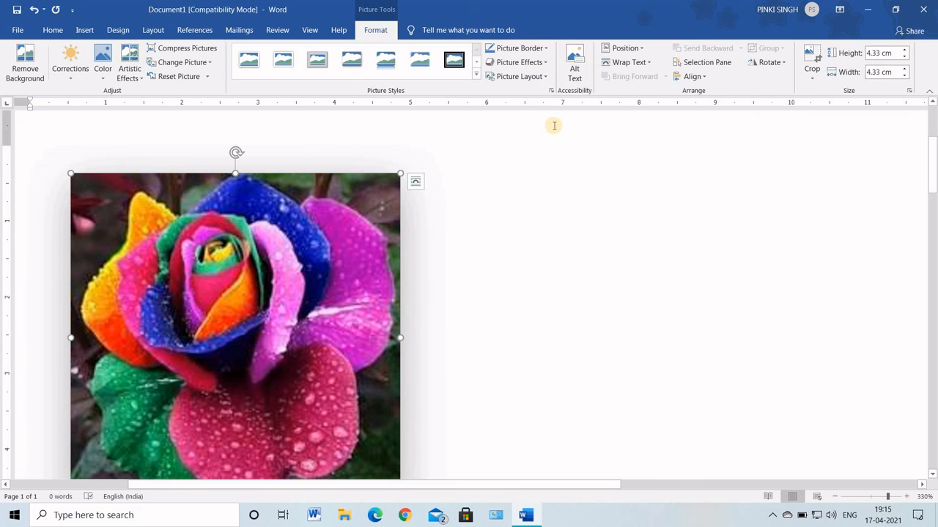
Step: Open the picture effects choices for the rose picture
click(546, 63)
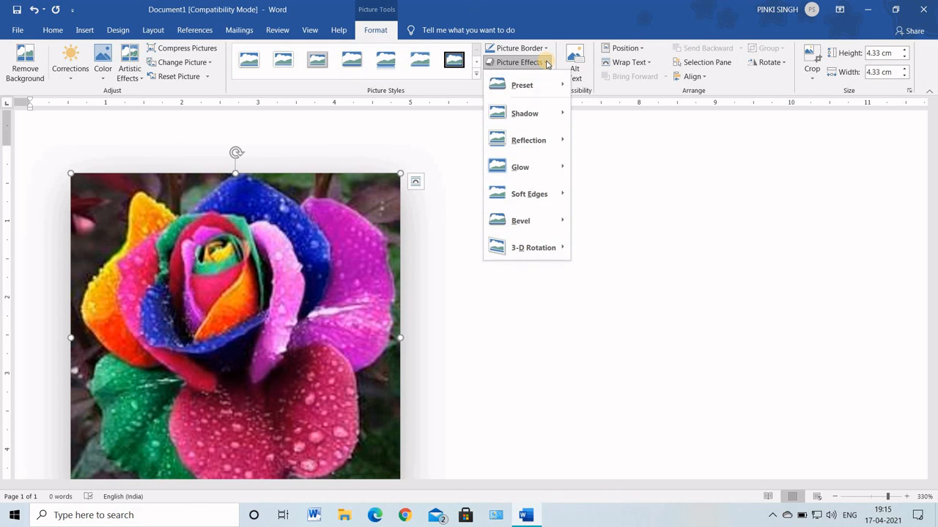